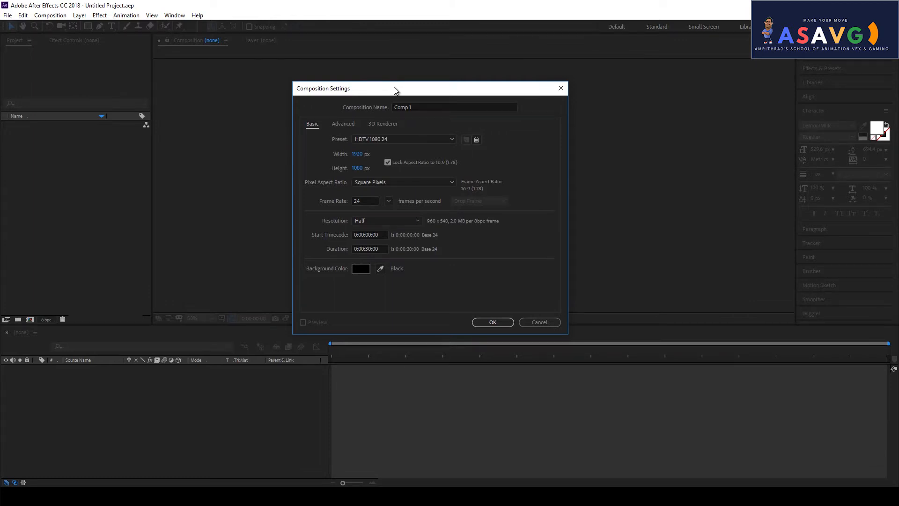
- Name the new HDTV 1080 24 composition MOTION GRAPHICS and confirm its settings
left_click_drag(367, 91, 387, 88)
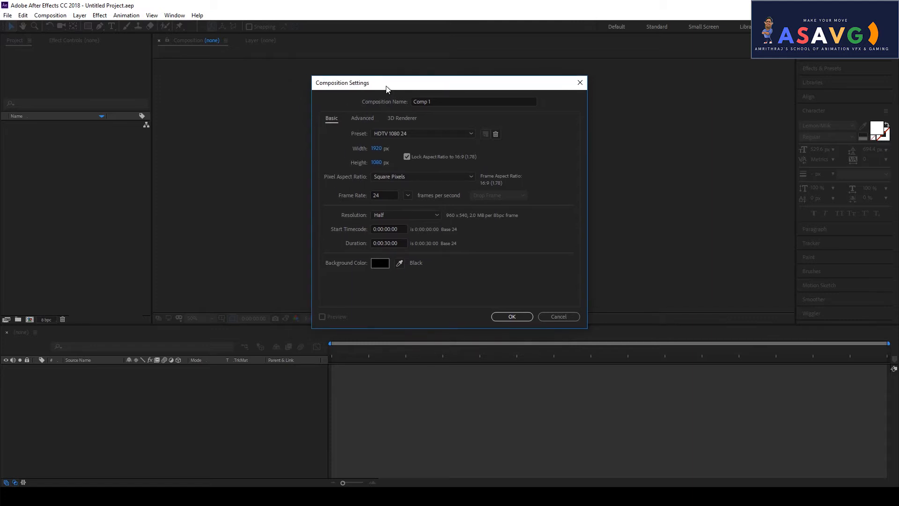
left_click(454, 101)
type("MOTION")
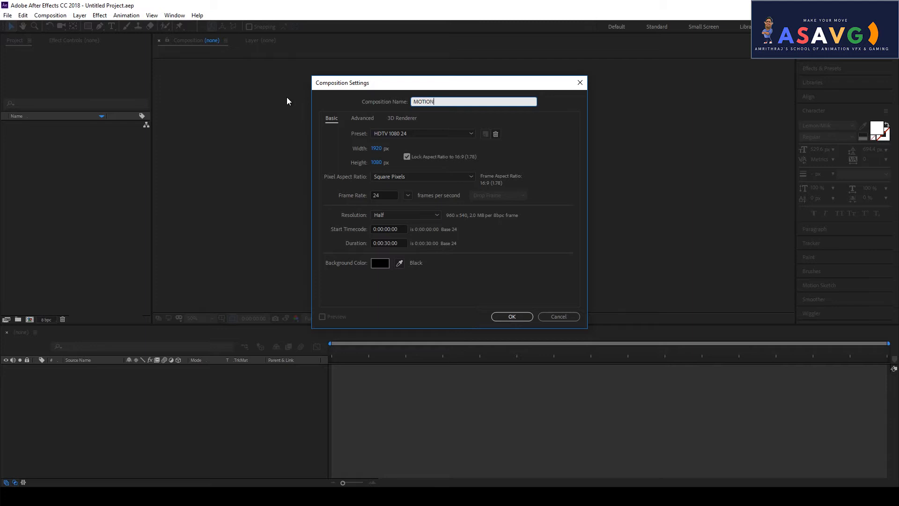
type(" GRAPHICS")
left_click(515, 318)
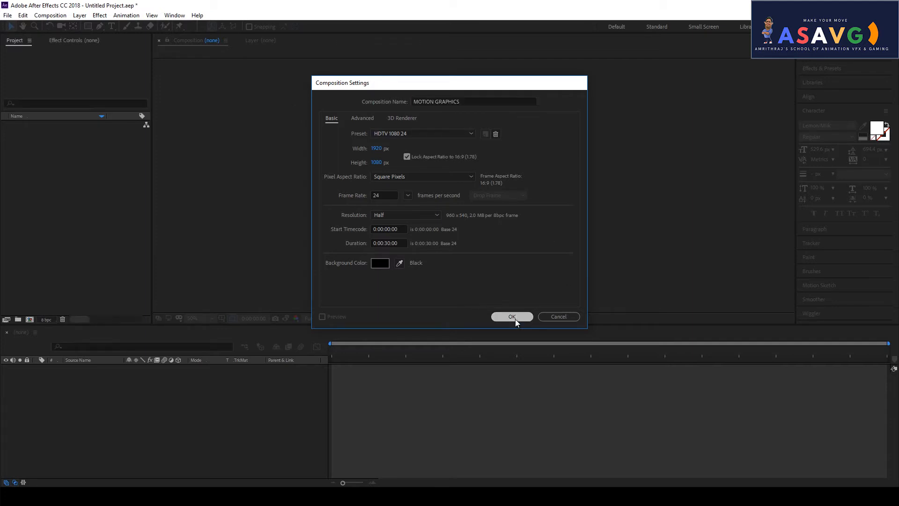
scroll(467, 212, "down", 1)
- Draw a rounded rectangle near the composition centre with the Rounded Rectangle Tool
scroll(477, 227, "up", 1)
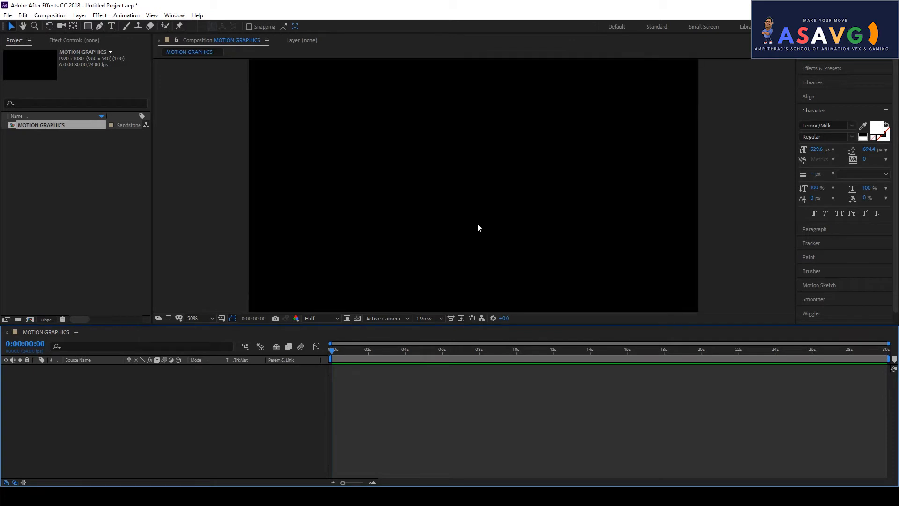
scroll(479, 220, "down", 1)
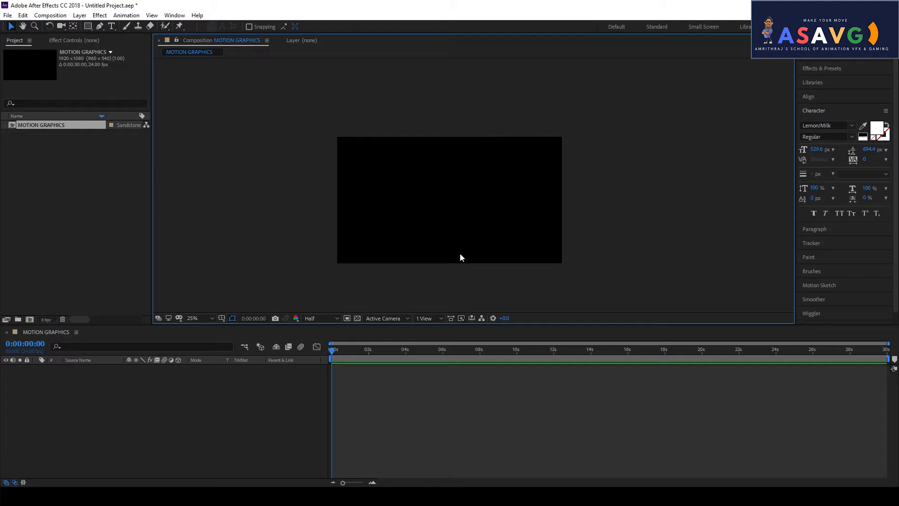
left_click(90, 29)
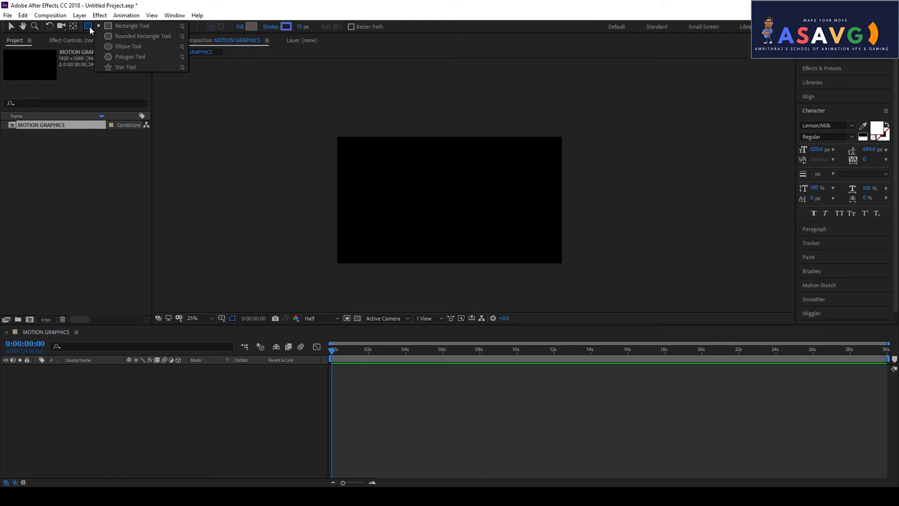
left_click(159, 38)
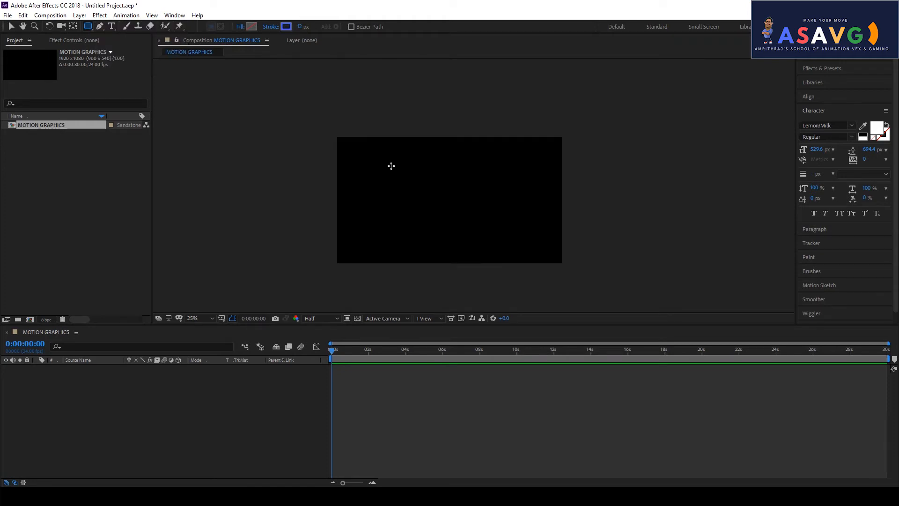
left_click_drag(412, 159, 451, 201)
scroll(464, 239, "up", 2)
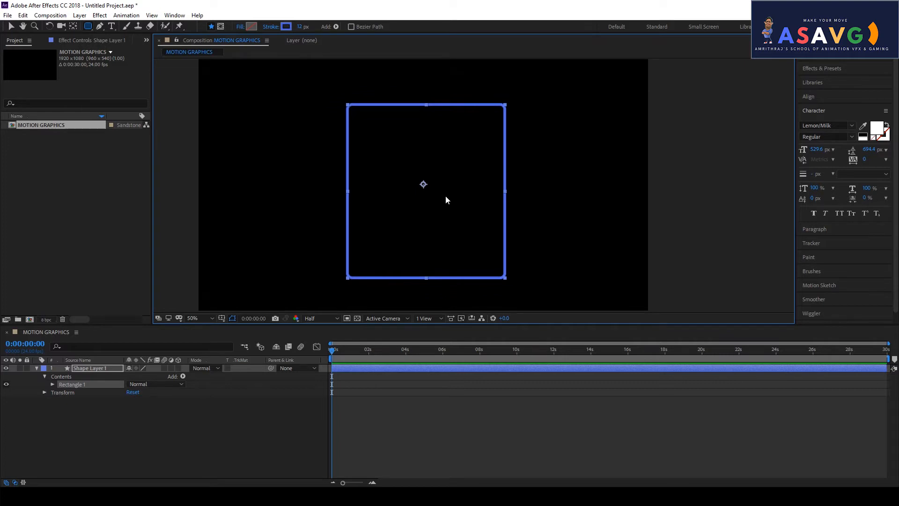
scroll(445, 197, "down", 2)
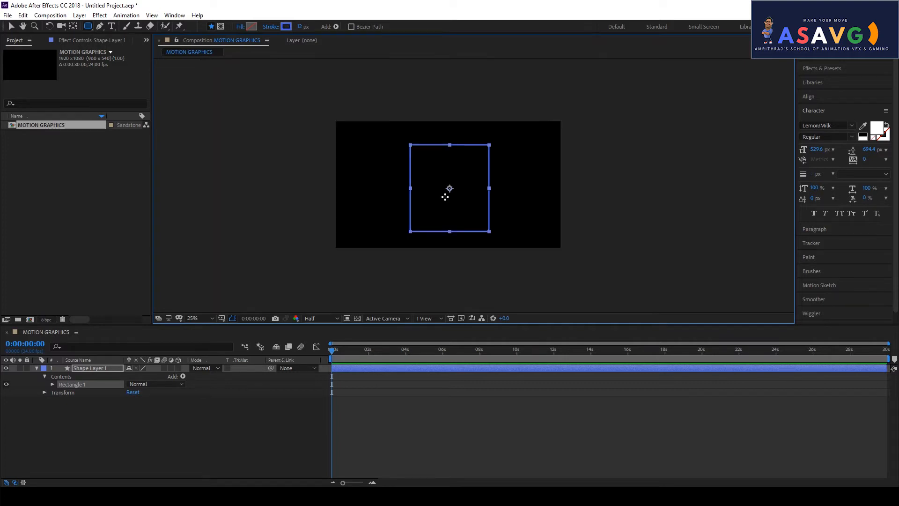
scroll(440, 204, "up", 2)
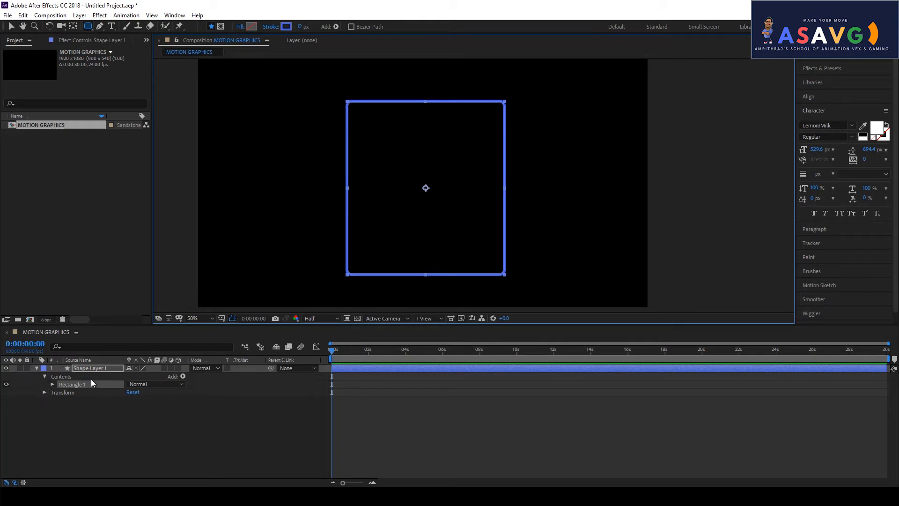
- Expand Shape Layer 1's Rectangle 1 group and add a Trim Paths operator to it
left_click(37, 368)
left_click(36, 368)
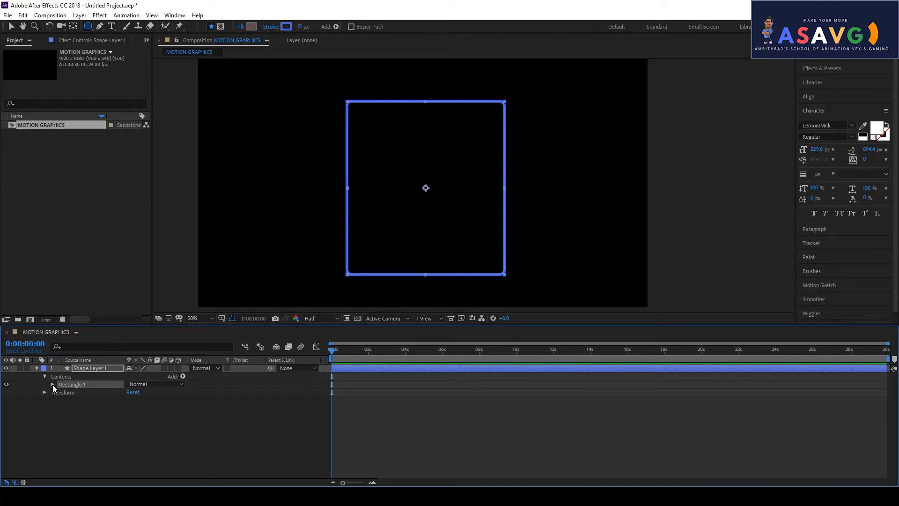
left_click(53, 384)
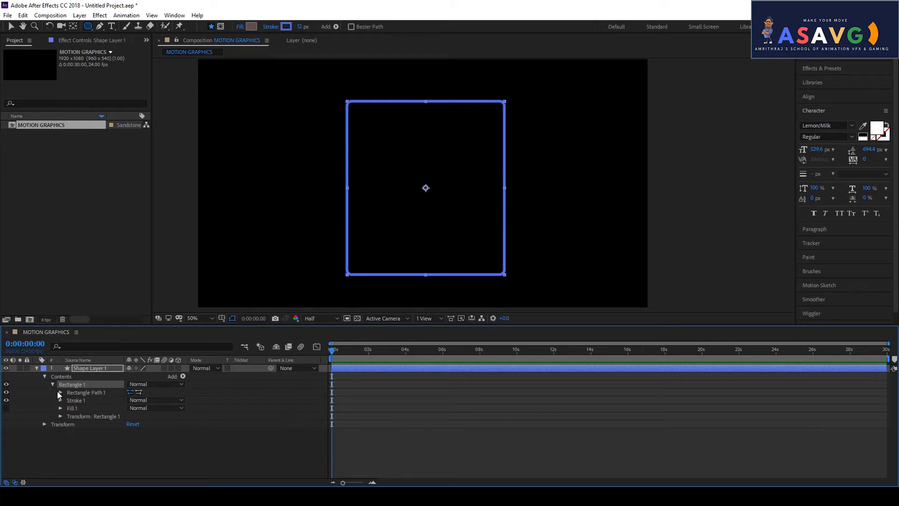
left_click(60, 392)
left_click(61, 392)
left_click(183, 377)
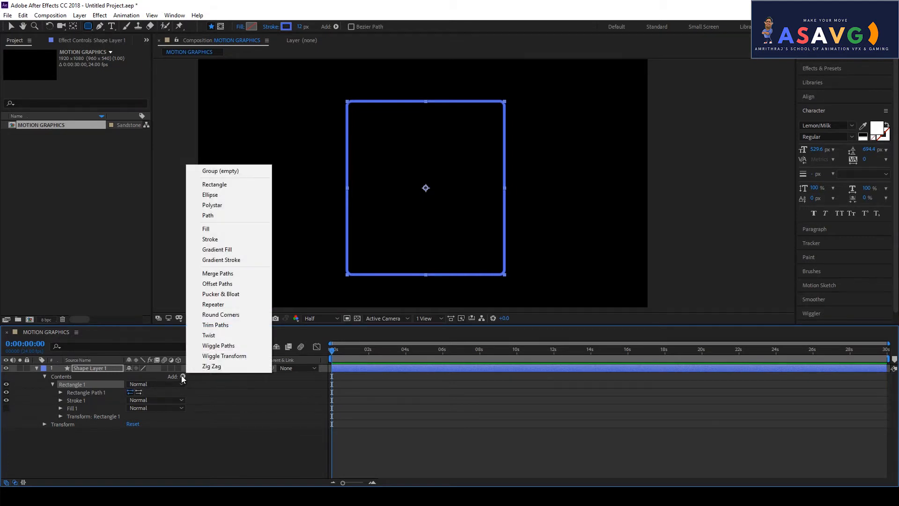
left_click(226, 329)
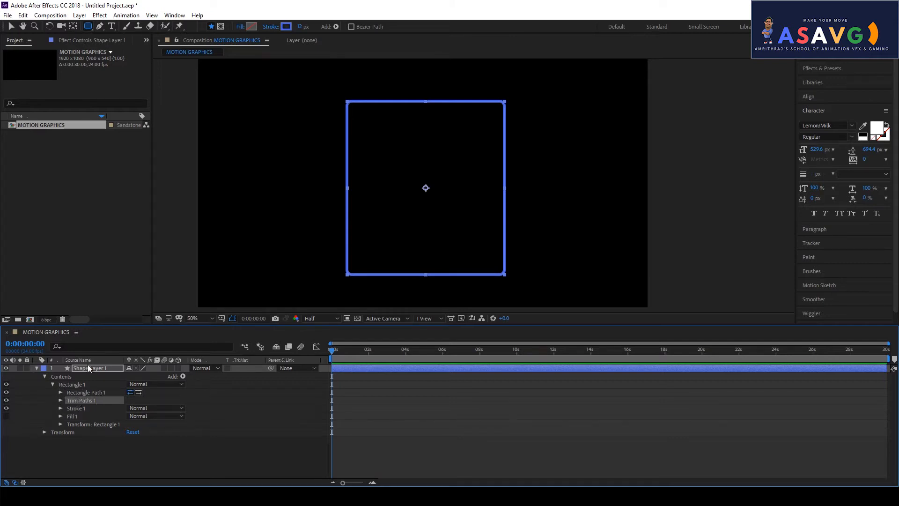
- Trim the stroke to a short top dash (Start 87%, End 98%) and keyframe Start at frame zero
left_click(59, 401)
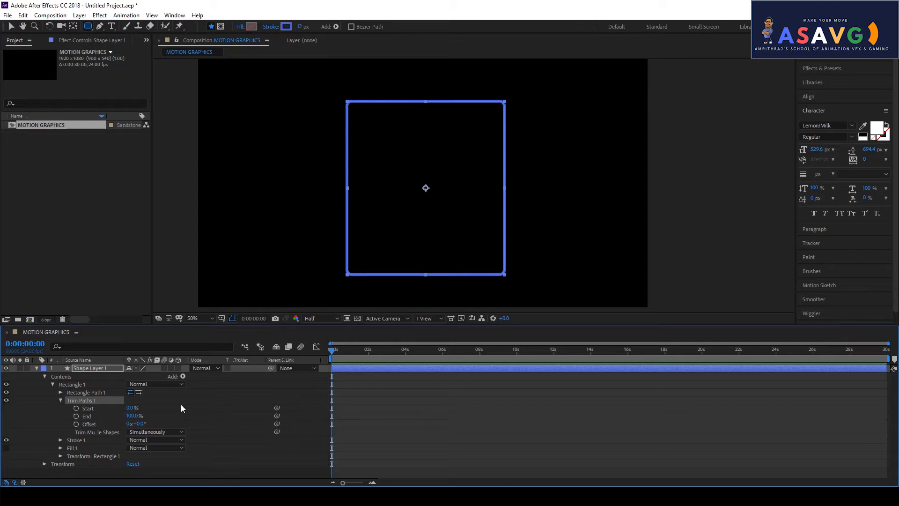
left_click_drag(129, 410, 173, 415)
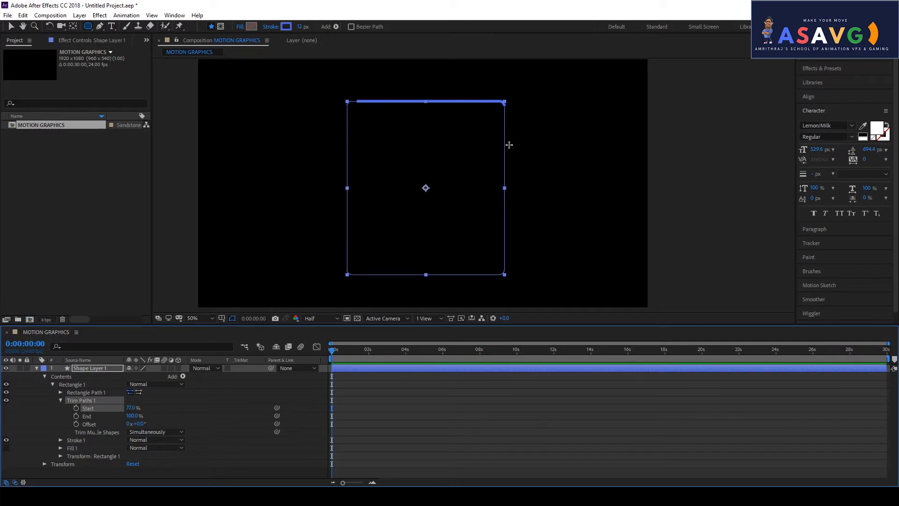
left_click(233, 318)
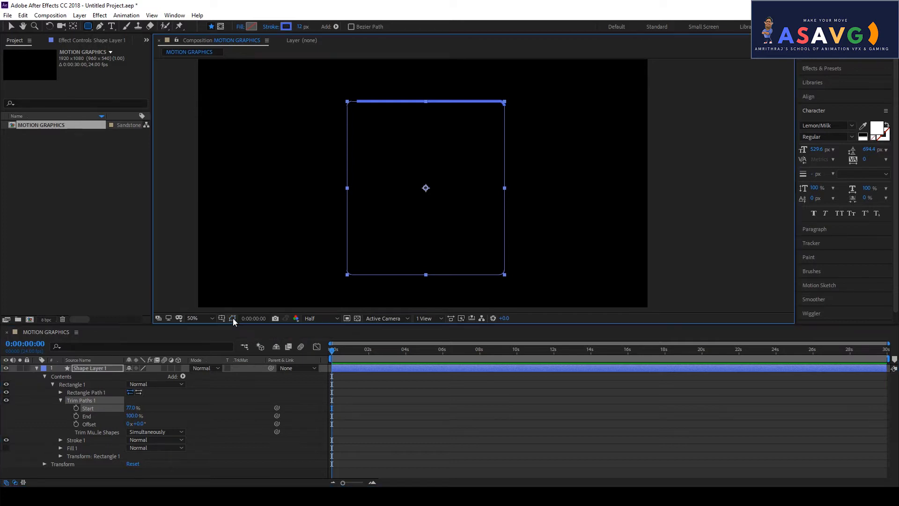
mouse_move(130, 408)
left_mouse_down()
mouse_move(139, 407)
mouse_move(108, 412)
mouse_move(150, 408)
mouse_move(149, 424)
mouse_move(86, 423)
mouse_move(235, 419)
mouse_move(127, 424)
mouse_move(133, 416)
mouse_move(124, 415)
mouse_move(151, 412)
left_mouse_up()
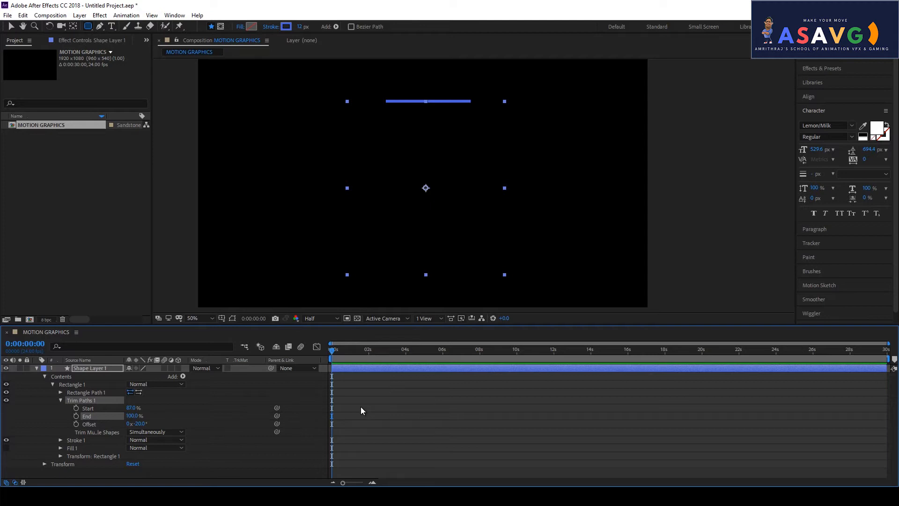
mouse_move(143, 416)
left_mouse_down()
mouse_move(122, 424)
mouse_move(147, 421)
left_mouse_up()
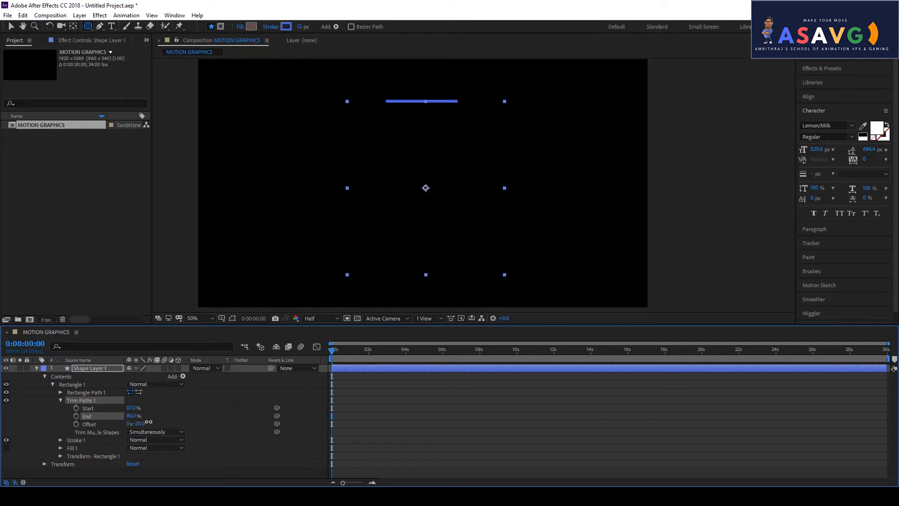
left_click(77, 408)
- Keyframe Trim Paths End and Offset at frame zero and adjust the starting Offset
left_click(76, 416)
left_click(76, 423)
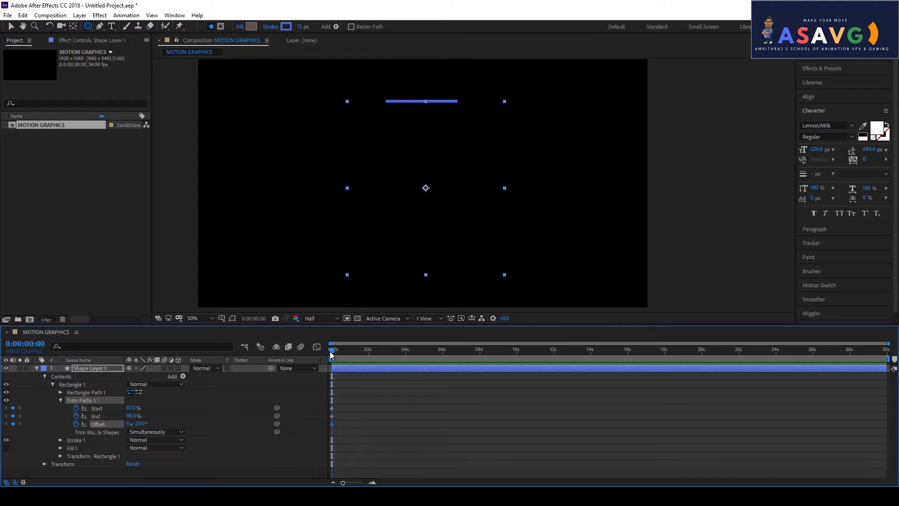
left_click_drag(331, 351, 352, 351)
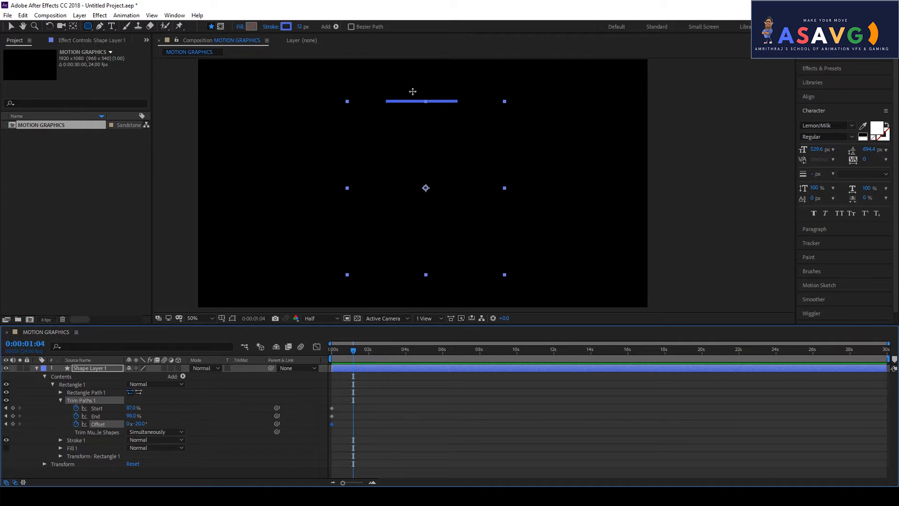
left_click_drag(362, 350, 323, 356)
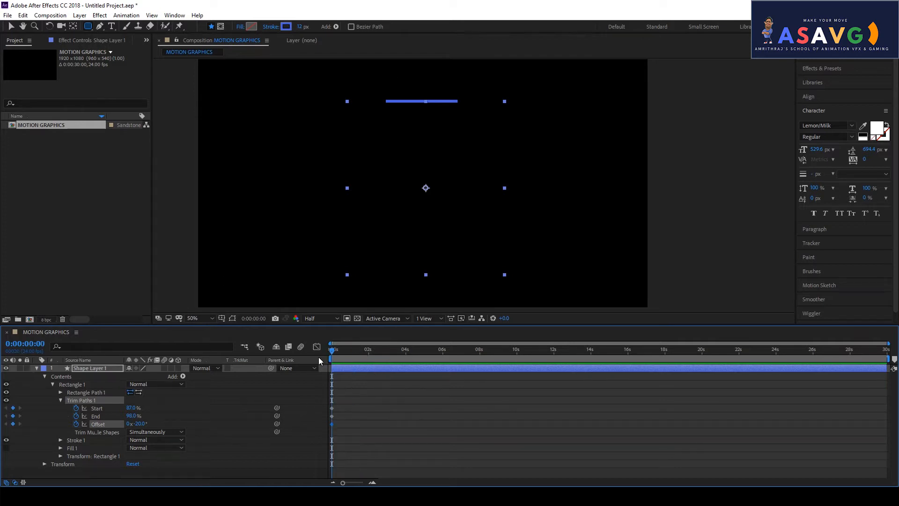
mouse_move(136, 423)
left_mouse_down()
mouse_move(127, 414)
mouse_move(139, 423)
left_mouse_up()
- Key new Offset values at 0:00:00:15 and 0:00:01:09 so the dash reaches the bottom-right corner
left_click_drag(333, 350, 343, 350)
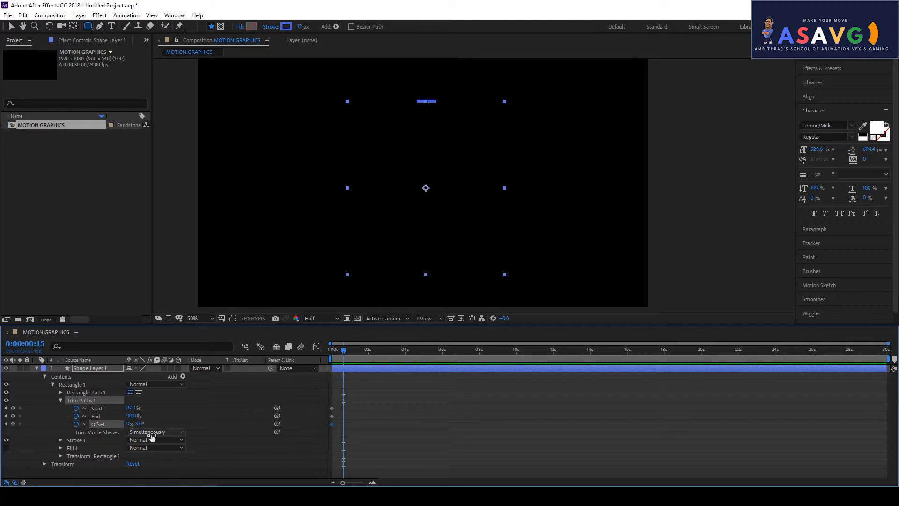
mouse_move(136, 424)
left_mouse_down()
mouse_move(121, 424)
mouse_move(179, 423)
left_mouse_up()
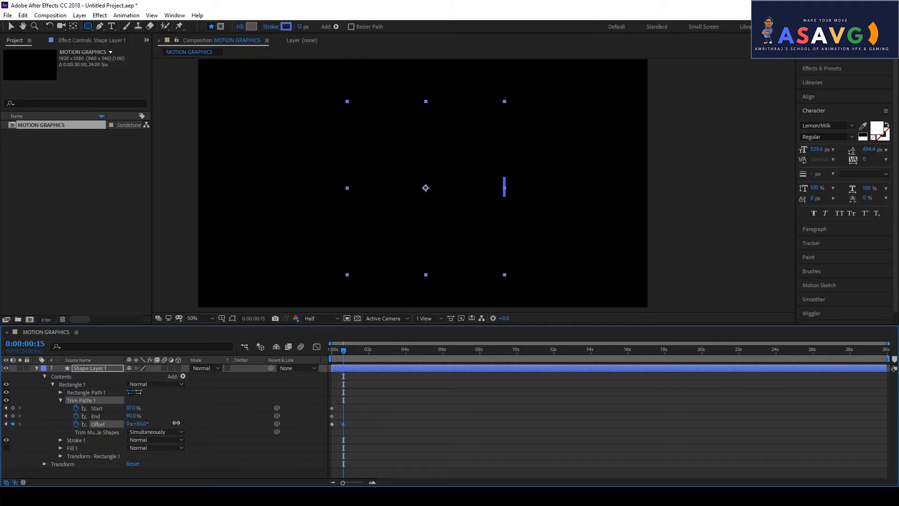
left_click_drag(343, 352, 357, 352)
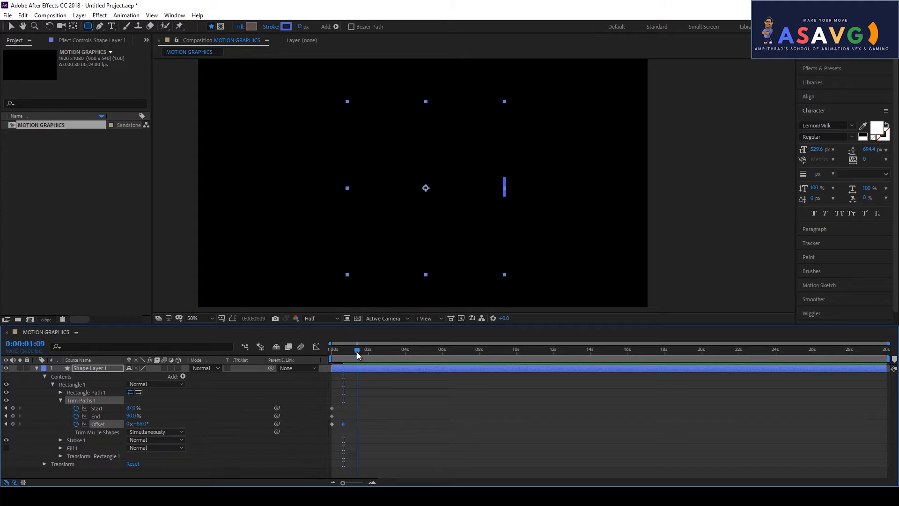
mouse_move(140, 424)
left_mouse_down()
mouse_move(162, 423)
mouse_move(140, 415)
mouse_move(168, 419)
left_mouse_up()
mouse_move(381, 353)
left_mouse_down()
mouse_move(321, 358)
mouse_move(349, 357)
mouse_move(323, 367)
mouse_move(363, 361)
mouse_move(344, 367)
left_mouse_up()
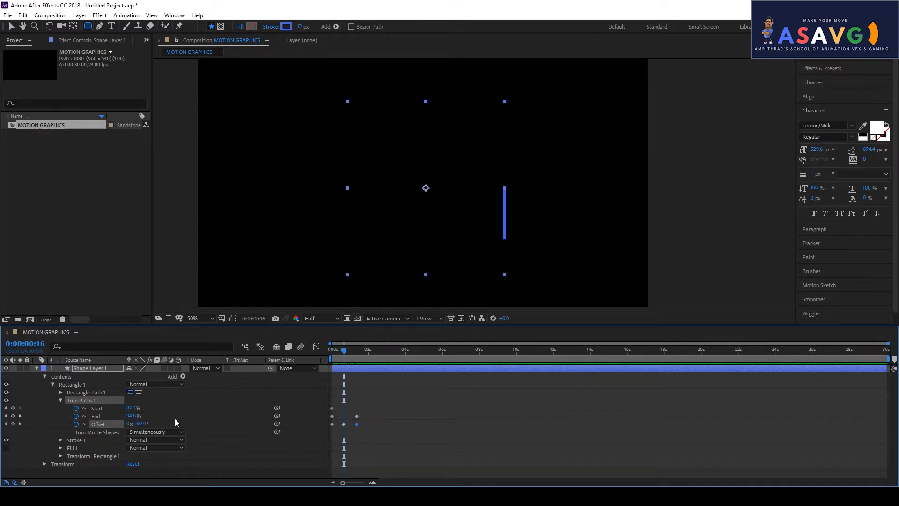
- Key End at 100% and Start at 67%, then lower End and drop Start near 5% by 1:22
left_click_drag(133, 416, 155, 412)
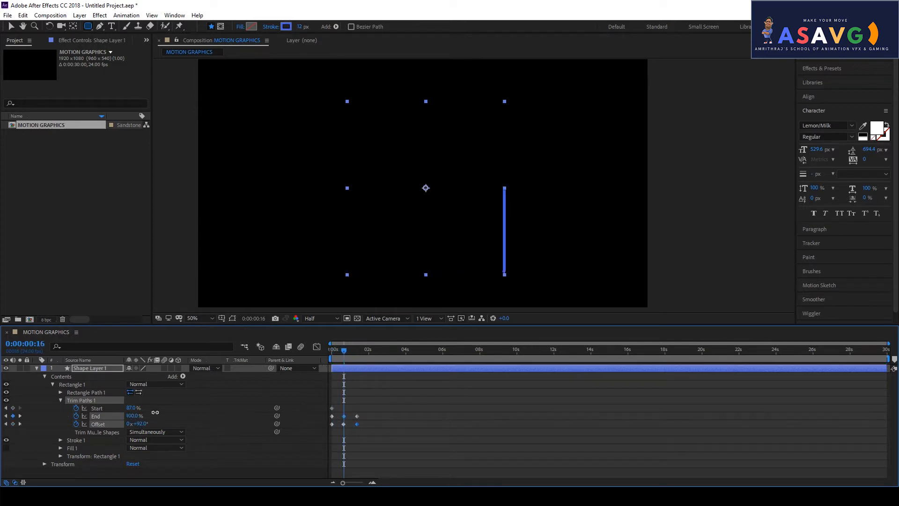
mouse_move(132, 407)
left_mouse_down()
mouse_move(141, 406)
mouse_move(124, 401)
mouse_move(134, 401)
left_mouse_up()
mouse_move(347, 370)
left_mouse_down()
mouse_move(324, 356)
mouse_move(367, 369)
left_mouse_up()
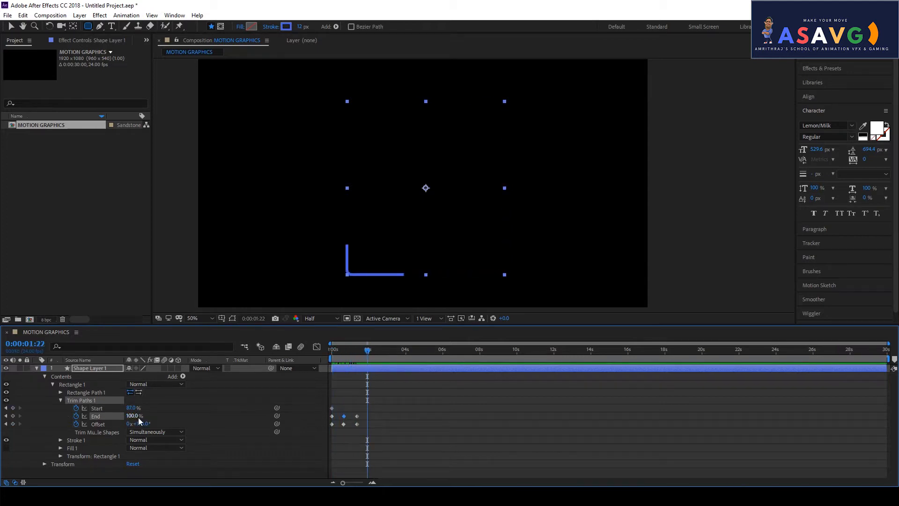
mouse_move(136, 416)
left_mouse_down()
mouse_move(167, 413)
mouse_move(143, 424)
mouse_move(189, 425)
left_mouse_up()
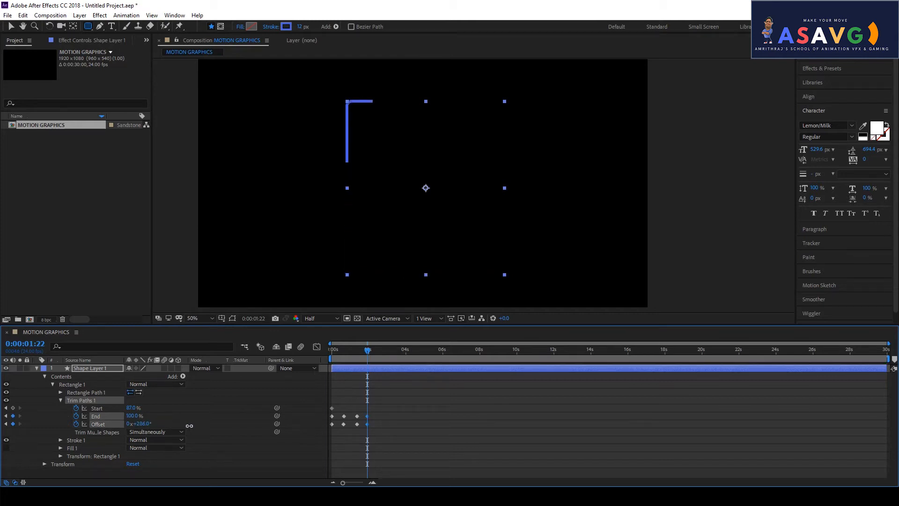
left_click_drag(131, 411, 102, 415)
- Set Start to 0% to close the outline and preview the stroke animation
left_click_drag(367, 351, 324, 354)
key("space")
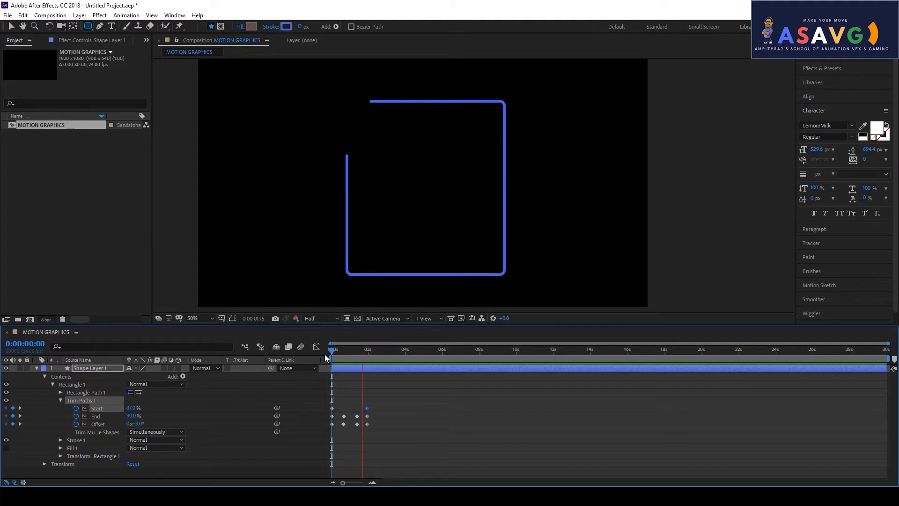
key("space")
mouse_move(331, 356)
left_mouse_down()
mouse_move(353, 353)
mouse_move(345, 357)
left_mouse_up()
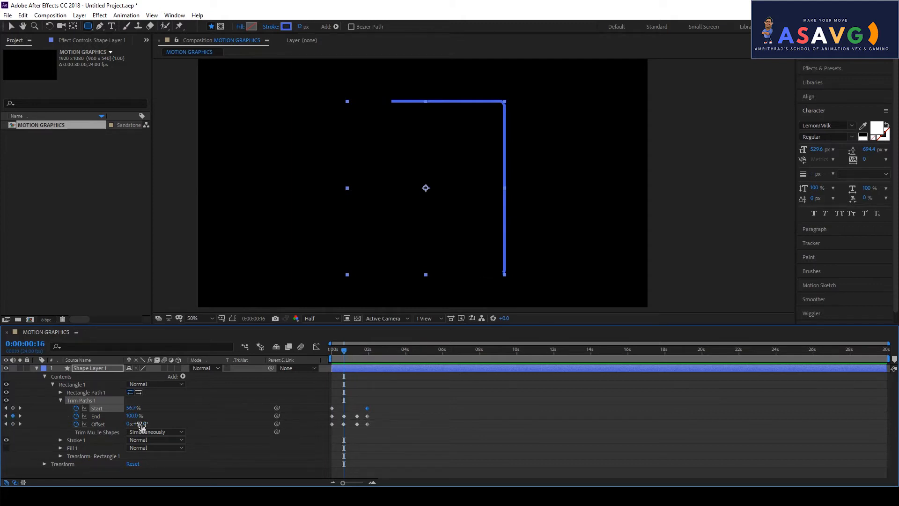
- Key a new Offset, a higher Start and a lower End at later times, reviewing the stroke
left_click_drag(142, 424, 186, 424)
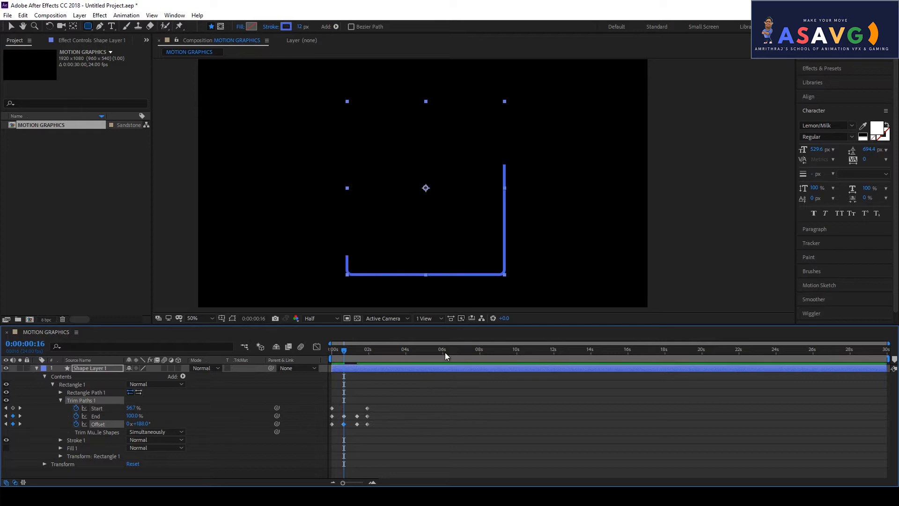
left_click_drag(343, 351, 357, 352)
left_click_drag(131, 408, 141, 407)
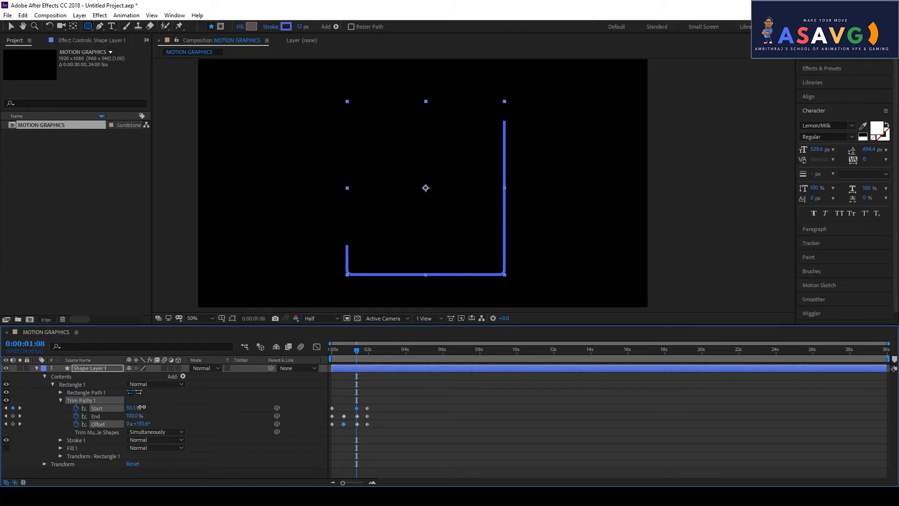
mouse_move(350, 352)
left_mouse_down()
mouse_move(378, 355)
mouse_move(324, 355)
left_mouse_up()
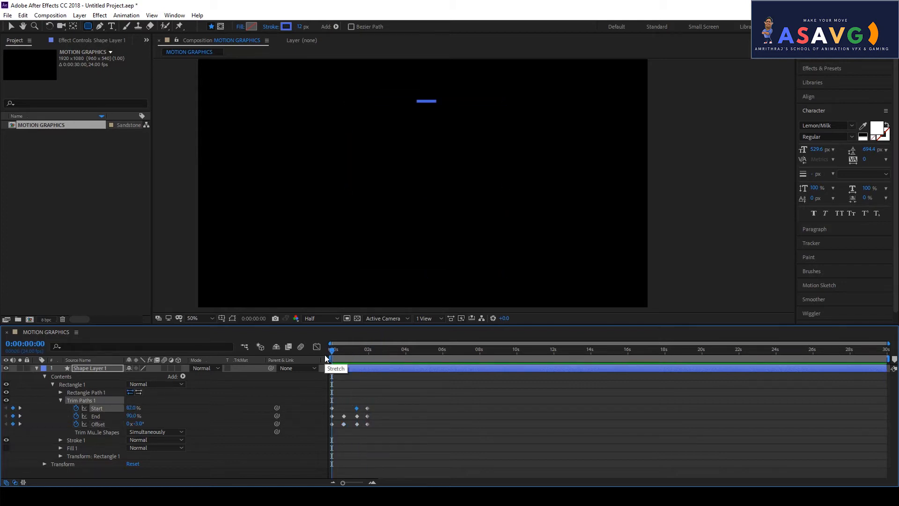
left_click(335, 353)
mouse_move(339, 351)
left_mouse_down()
mouse_move(366, 355)
mouse_move(321, 359)
mouse_move(357, 352)
mouse_move(322, 358)
mouse_move(346, 346)
mouse_move(372, 353)
mouse_move(322, 358)
mouse_move(344, 351)
left_mouse_up()
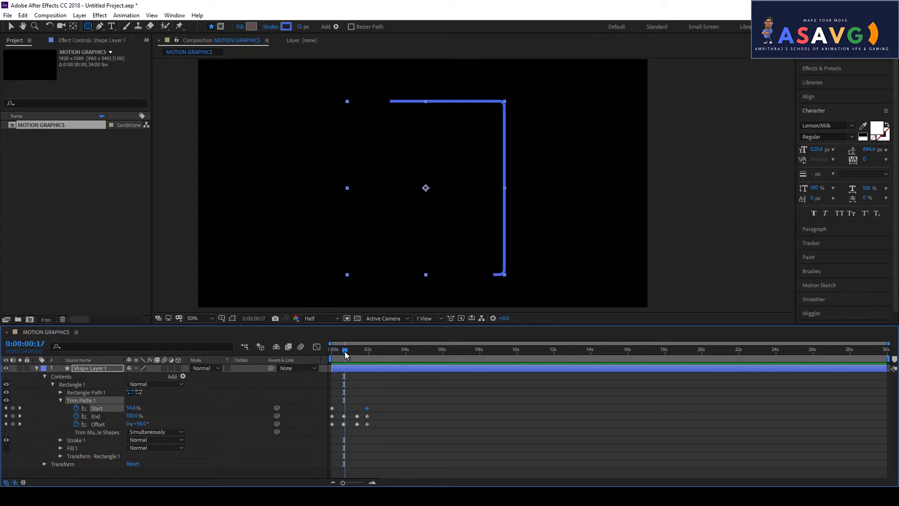
mouse_move(128, 417)
left_mouse_down()
mouse_move(117, 418)
mouse_move(124, 418)
left_mouse_up()
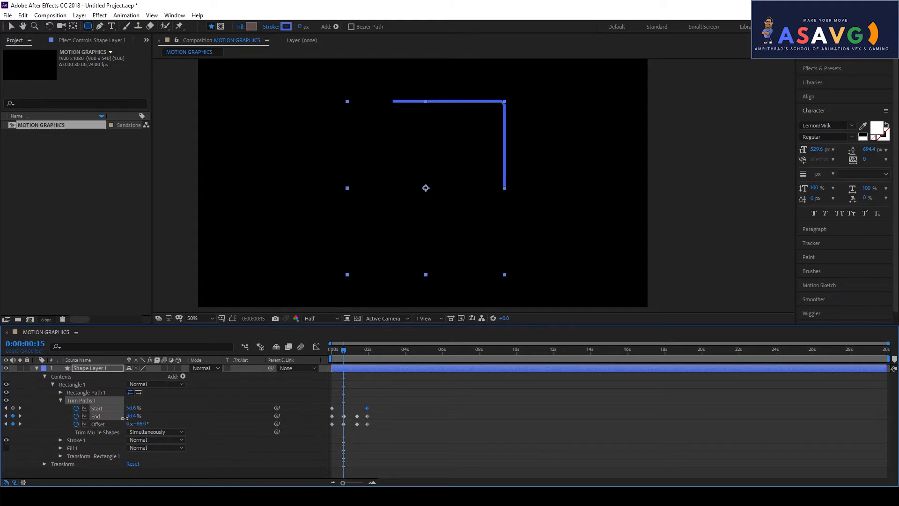
mouse_move(339, 353)
left_mouse_down()
mouse_move(376, 353)
mouse_move(333, 350)
mouse_move(379, 354)
mouse_move(327, 364)
mouse_move(387, 378)
mouse_move(334, 376)
mouse_move(358, 356)
mouse_move(381, 358)
mouse_move(320, 358)
mouse_move(346, 355)
left_mouse_up()
- Key Start up to 85.3% so the stroke retracts, and retime that Start keyframe later
key("space")
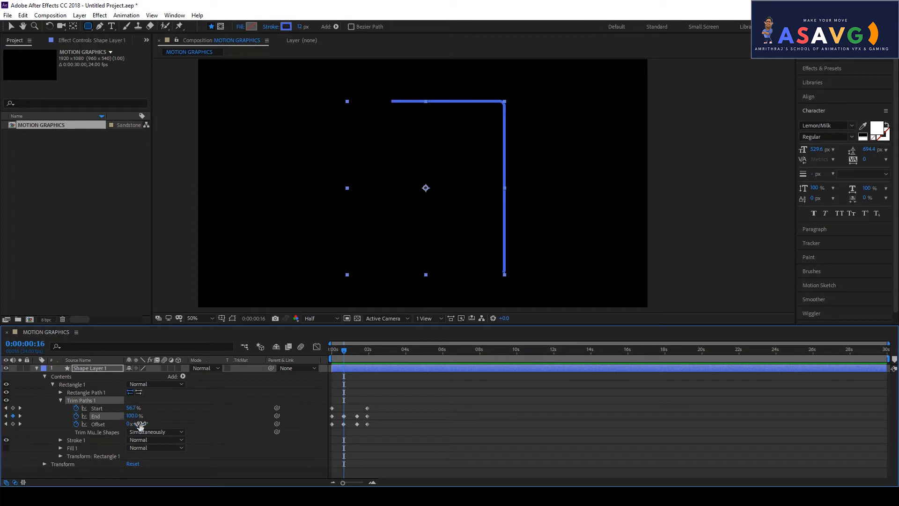
mouse_move(132, 408)
left_mouse_down()
mouse_move(123, 409)
mouse_move(149, 408)
left_mouse_up()
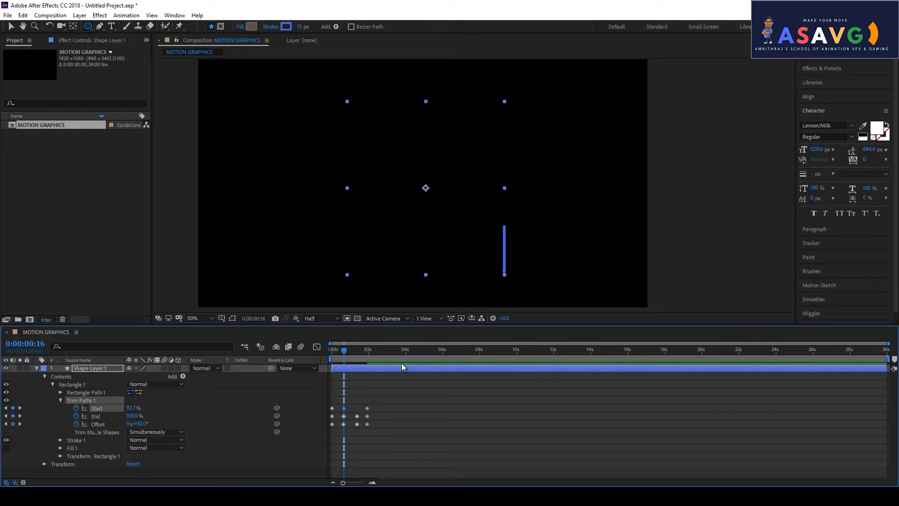
mouse_move(341, 356)
left_mouse_down()
mouse_move(359, 353)
mouse_move(352, 354)
left_mouse_up()
left_click_drag(132, 408, 152, 408)
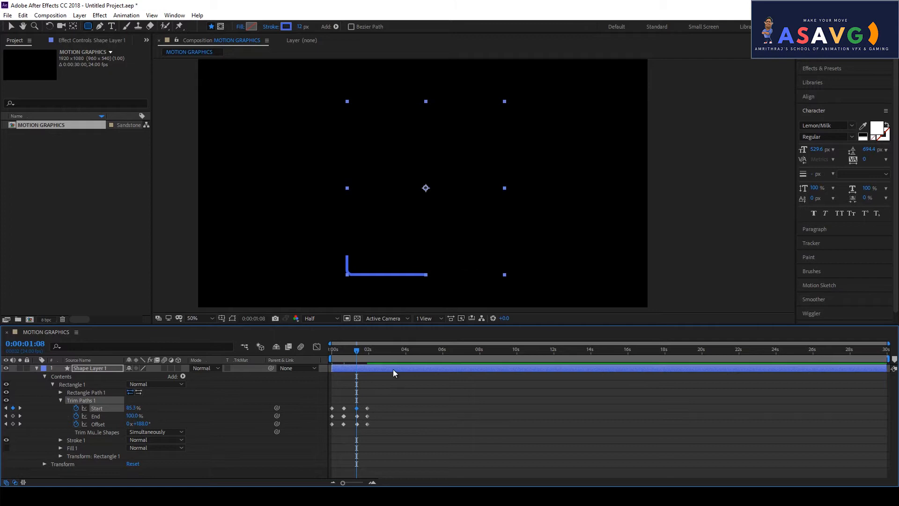
left_click_drag(358, 351, 370, 356)
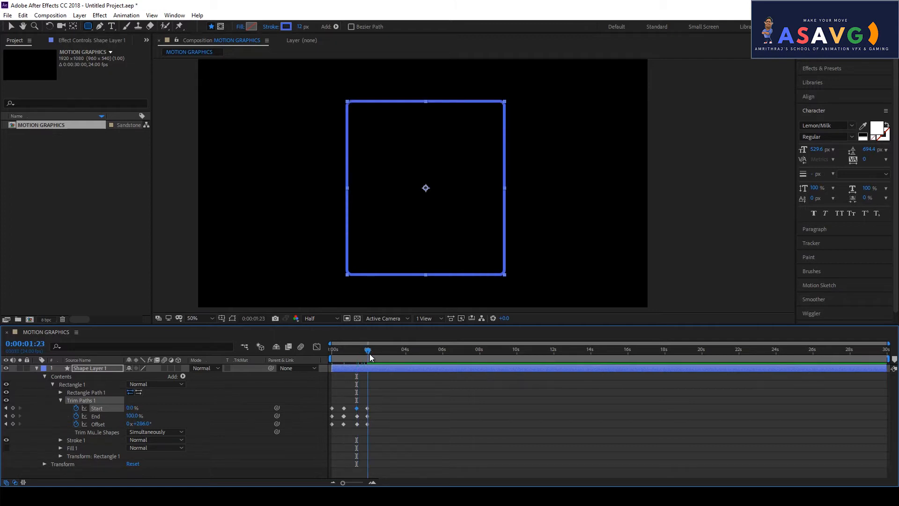
left_click_drag(367, 408, 381, 407)
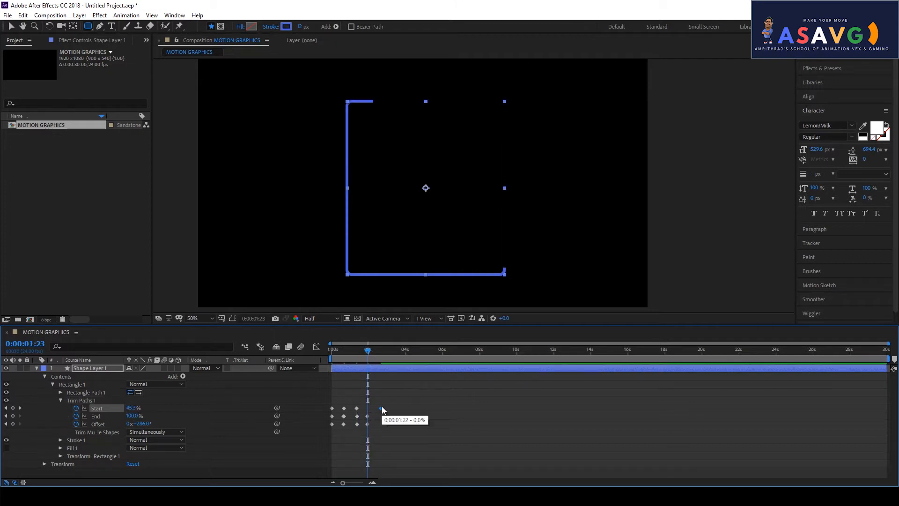
mouse_move(370, 357)
left_mouse_down()
mouse_move(341, 355)
mouse_move(398, 356)
mouse_move(334, 364)
mouse_move(345, 364)
left_mouse_up()
- Key an Offset that bends the stroke around the corner and shift the Start keyframe earlier
mouse_move(142, 424)
left_mouse_down()
mouse_move(150, 423)
mouse_move(130, 418)
mouse_move(144, 417)
left_mouse_up()
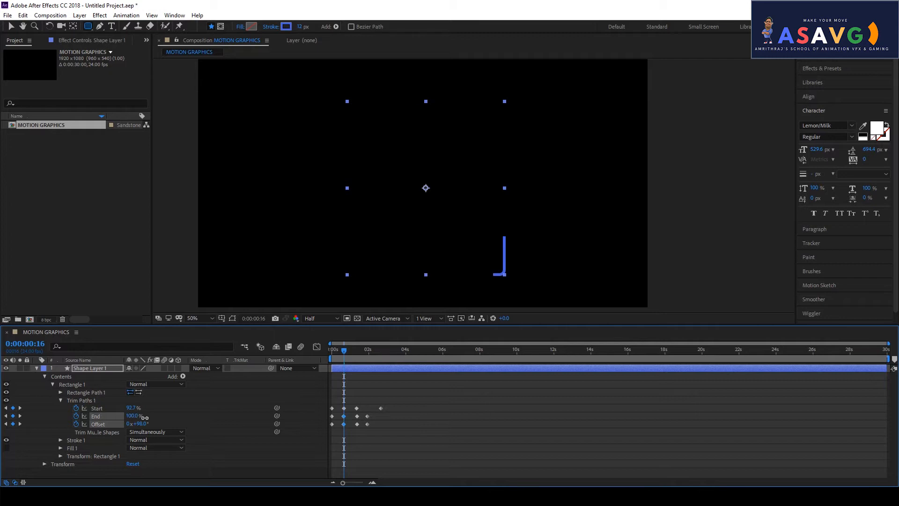
mouse_move(350, 352)
left_mouse_down()
mouse_move(386, 364)
mouse_move(336, 359)
mouse_move(383, 372)
left_mouse_up()
left_click_drag(380, 409, 375, 408)
mouse_move(347, 356)
left_mouse_down()
mouse_move(328, 356)
mouse_move(386, 357)
left_mouse_up()
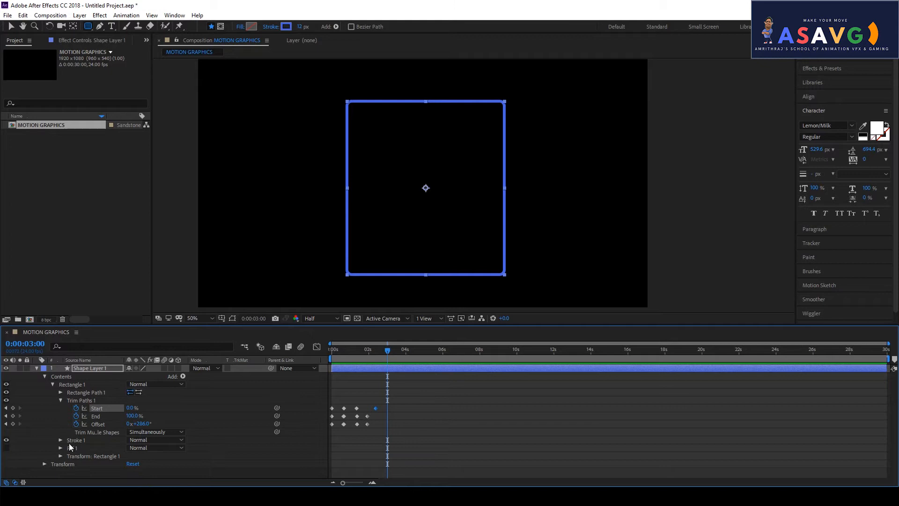
- Show only the layer's Scale and test scaling the rectangle down
left_click(36, 367)
key("s")
mouse_move(141, 379)
left_mouse_down()
mouse_move(117, 384)
mouse_move(136, 384)
mouse_move(129, 384)
left_mouse_up()
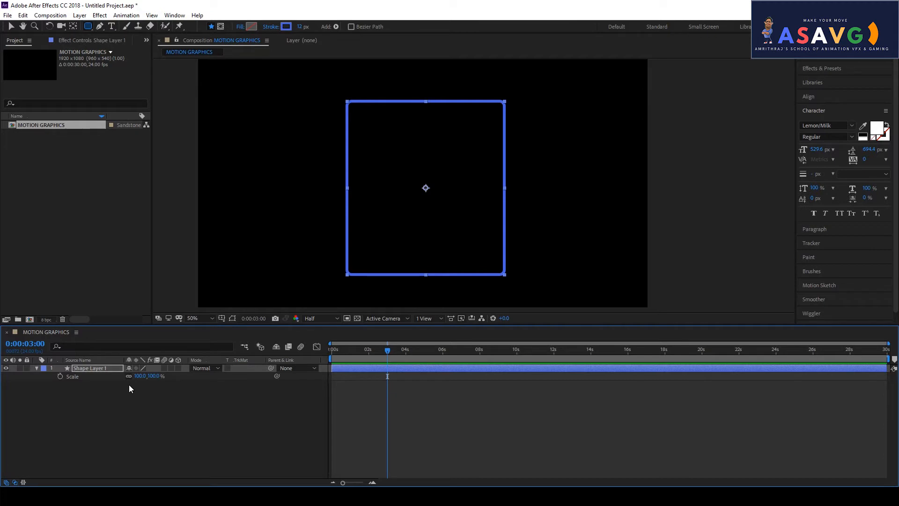
- Reveal Rectangle Path 1's Size, Position and Roundness, restoring 672×740 after a trial resize
left_click(37, 368)
left_click(37, 368)
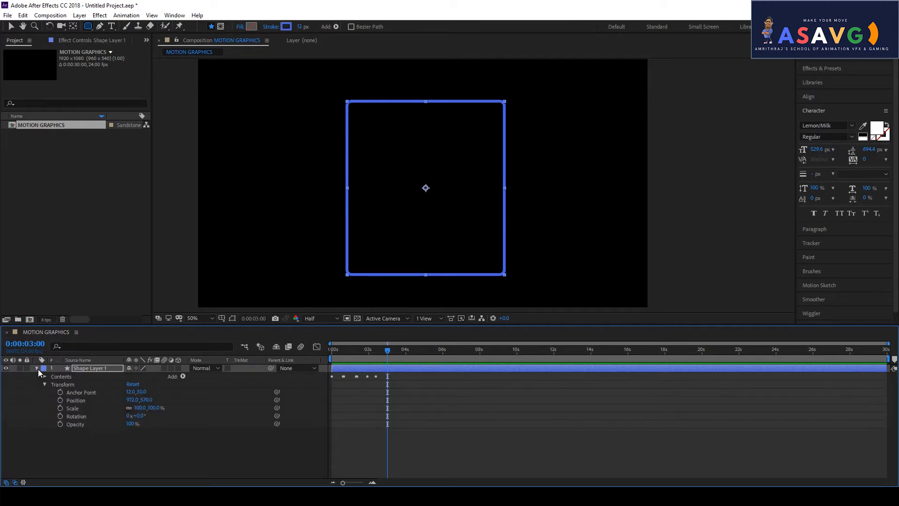
left_click(47, 378)
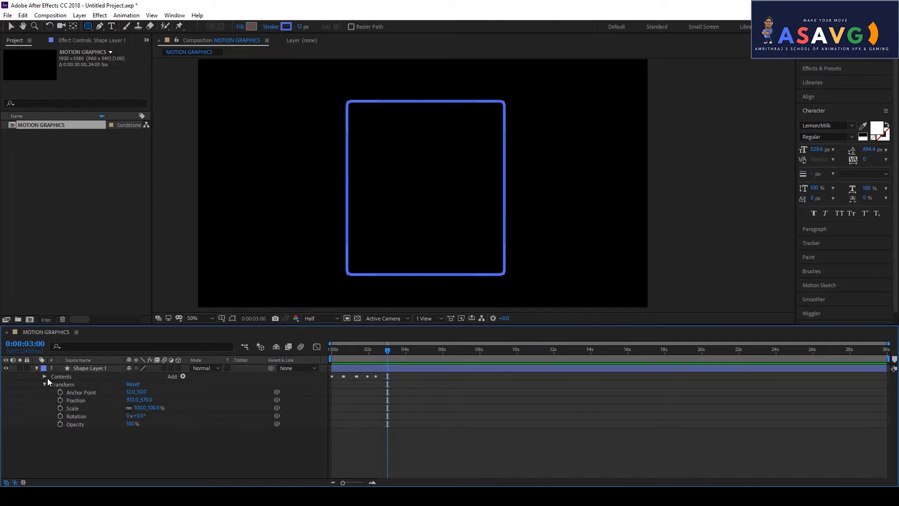
left_click(45, 377)
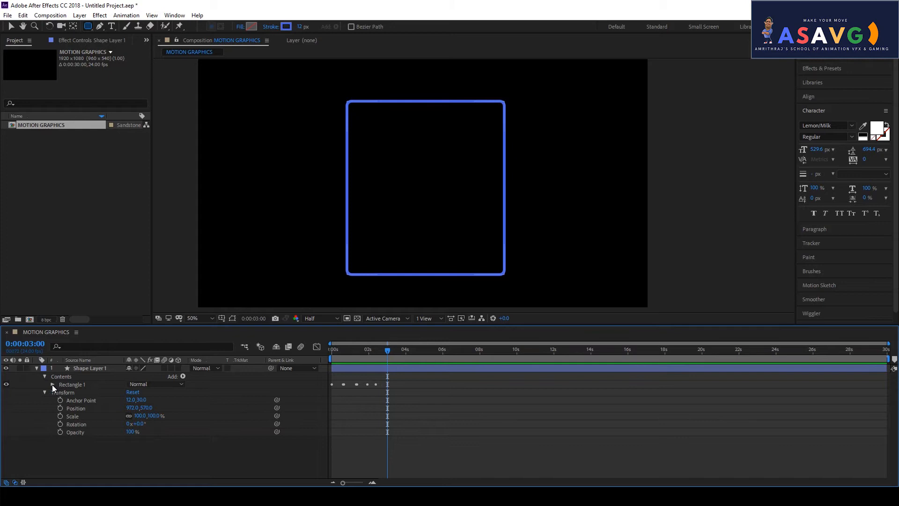
left_click(52, 384)
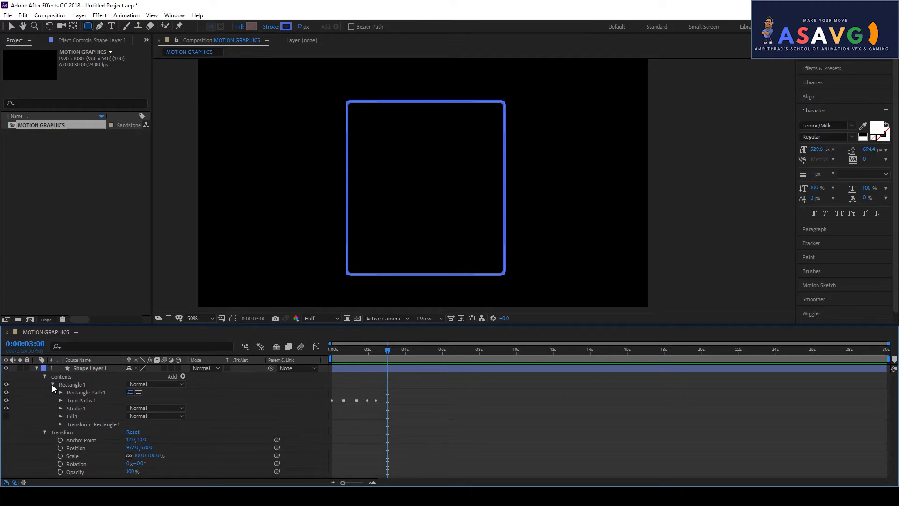
left_click(60, 392)
left_click_drag(140, 404, 214, 400)
left_click_drag(367, 355, 329, 355)
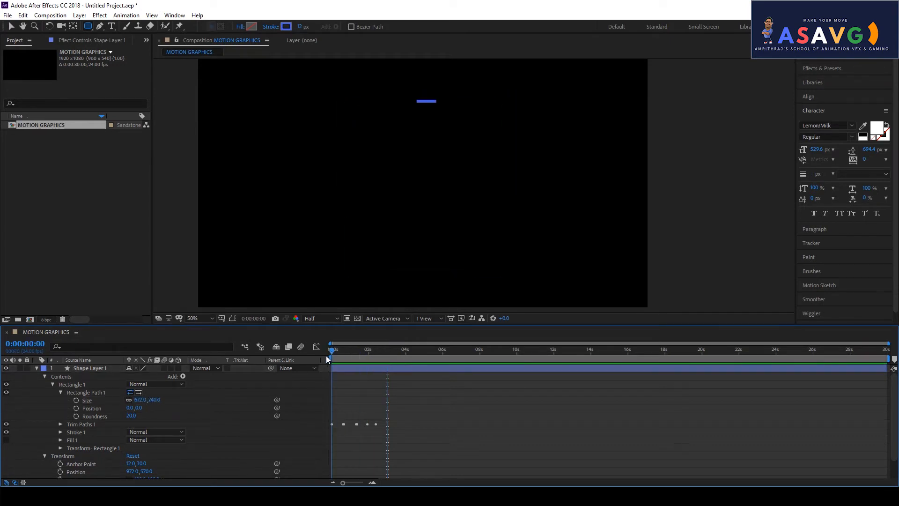
- Keyframe the path Size at 672×740 around 1:08 and narrow it to 451×740 later
left_click(76, 400)
left_click(364, 356)
mouse_move(364, 356)
left_mouse_down()
mouse_move(382, 359)
mouse_move(369, 359)
left_mouse_up()
left_click_drag(332, 399, 357, 401)
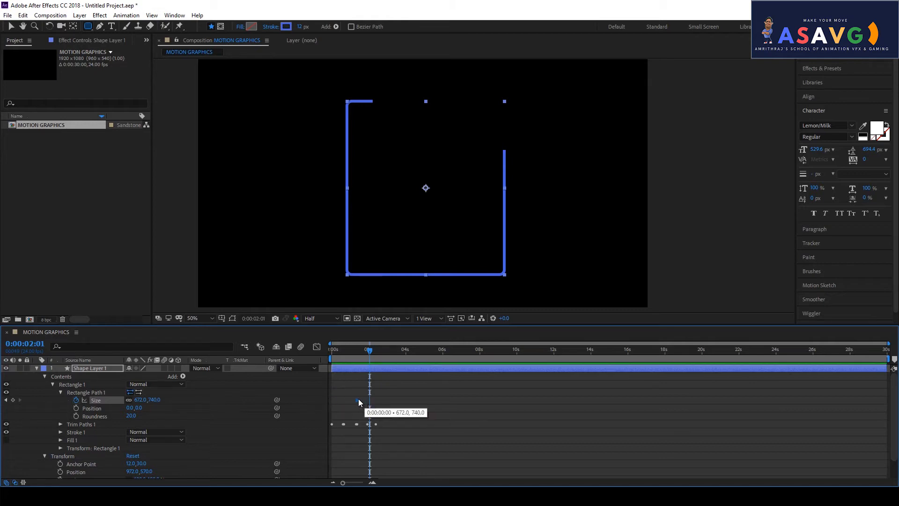
left_click(358, 352)
left_click_drag(358, 353, 374, 354)
left_click_drag(144, 401, 151, 401)
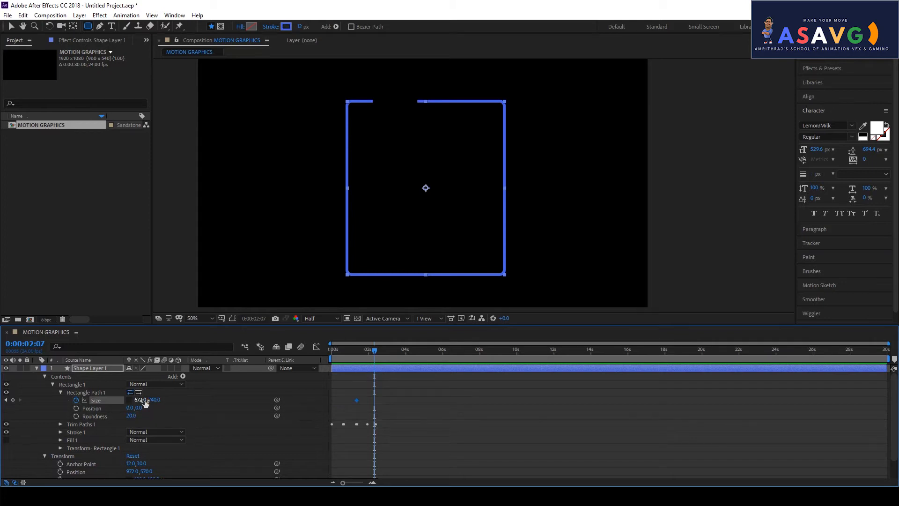
left_click_drag(153, 401, 122, 401)
key("ctrl+z")
left_click_drag(73, 408, 52, 416)
left_click_drag(359, 351, 357, 374)
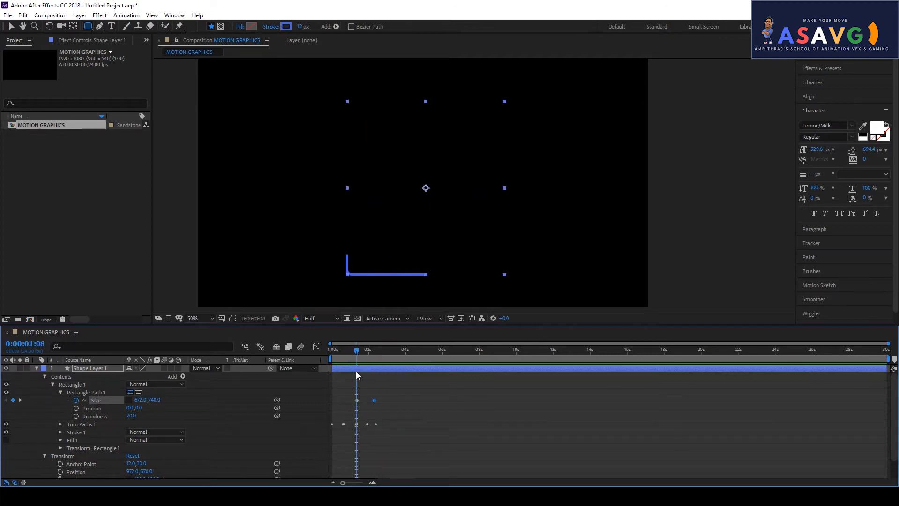
- Start keyframing the rectangle path's Position, undoing a trial move
left_click(76, 408)
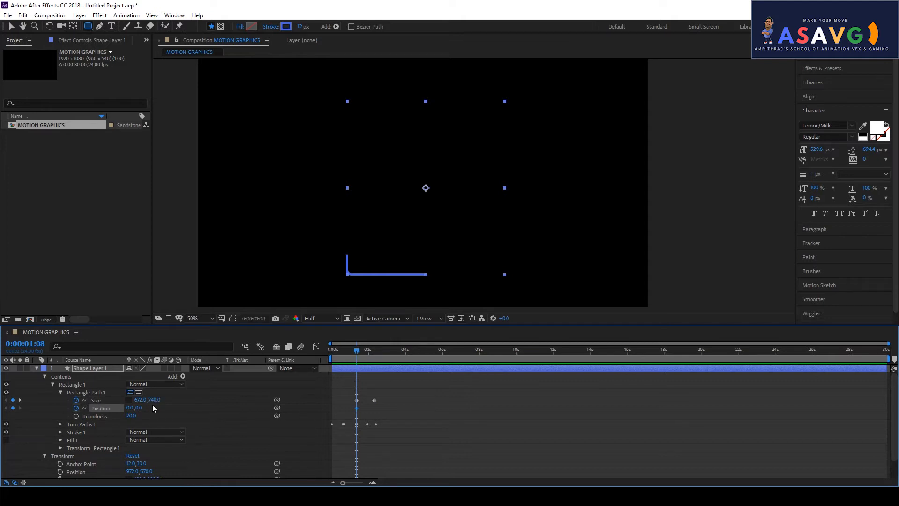
left_click_drag(130, 408, 20, 388)
key("ctrl+z")
mouse_move(357, 351)
left_mouse_down()
mouse_move(385, 357)
mouse_move(364, 359)
mouse_move(375, 358)
left_mouse_up()
key("j")
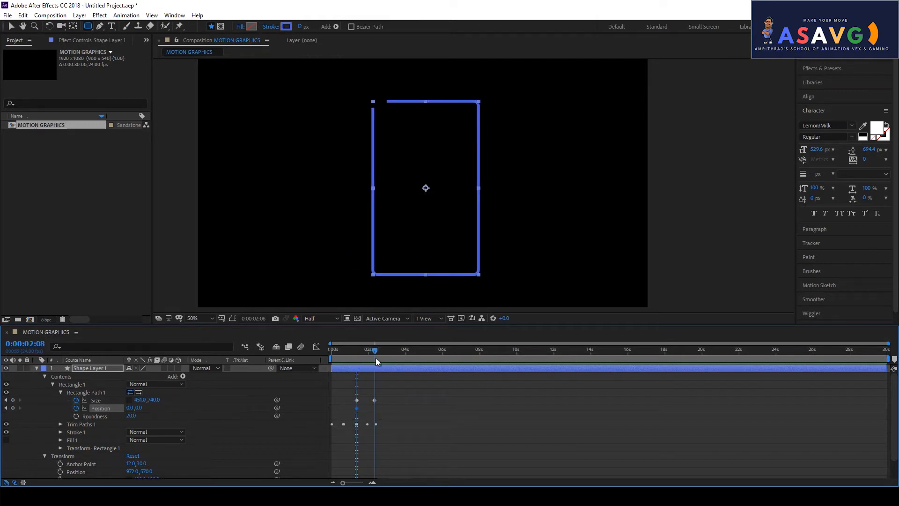
- Add a second Position keyframe at 2:08 and test sliding the path from 1:09
right_click(97, 409)
left_click(122, 327)
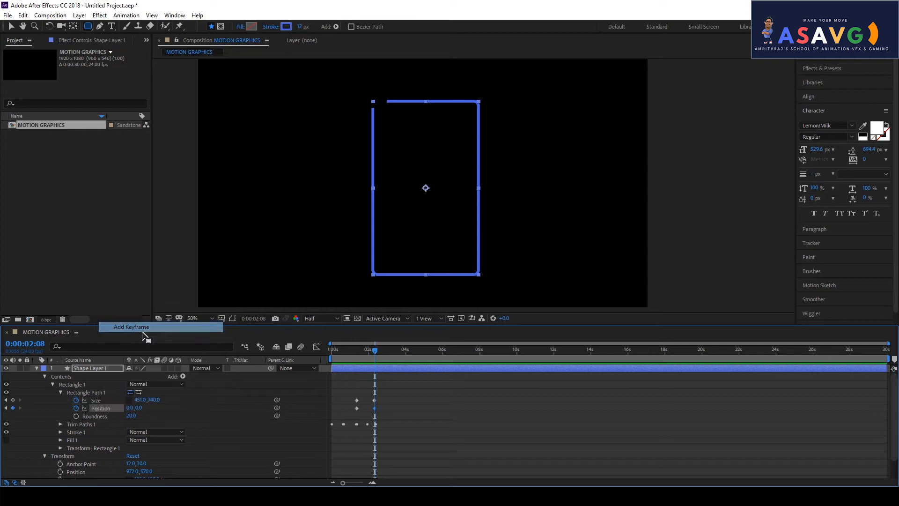
left_click_drag(372, 349, 356, 355)
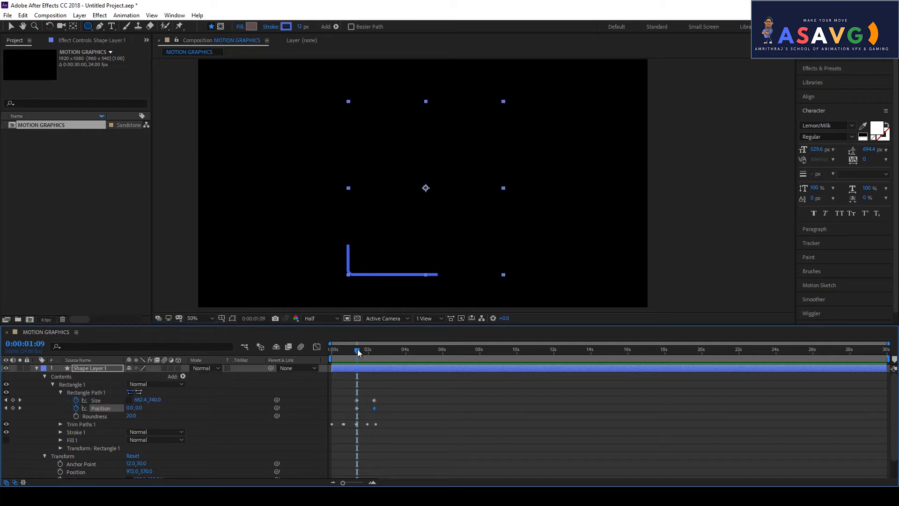
left_click(11, 27)
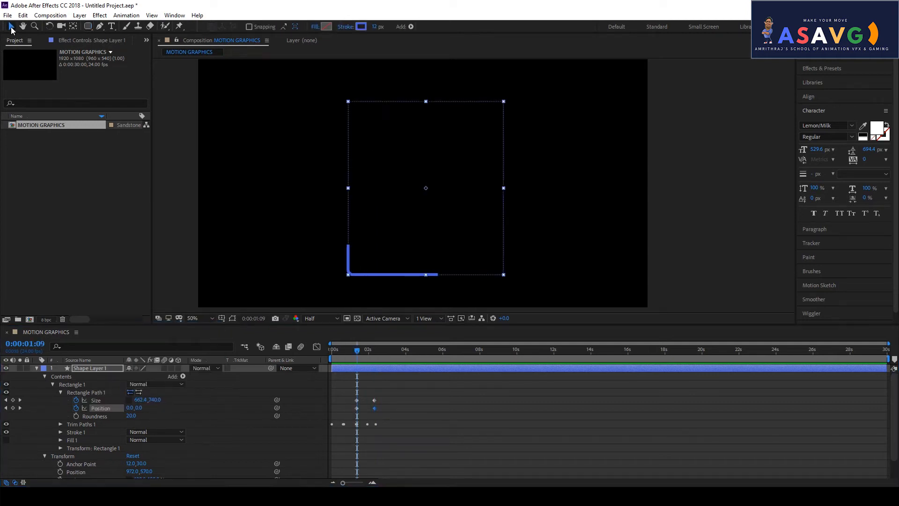
left_click_drag(128, 408, 1, 383)
mouse_move(356, 350)
left_mouse_down()
mouse_move(338, 346)
mouse_move(377, 367)
mouse_move(343, 367)
mouse_move(374, 371)
left_mouse_up()
key("j")
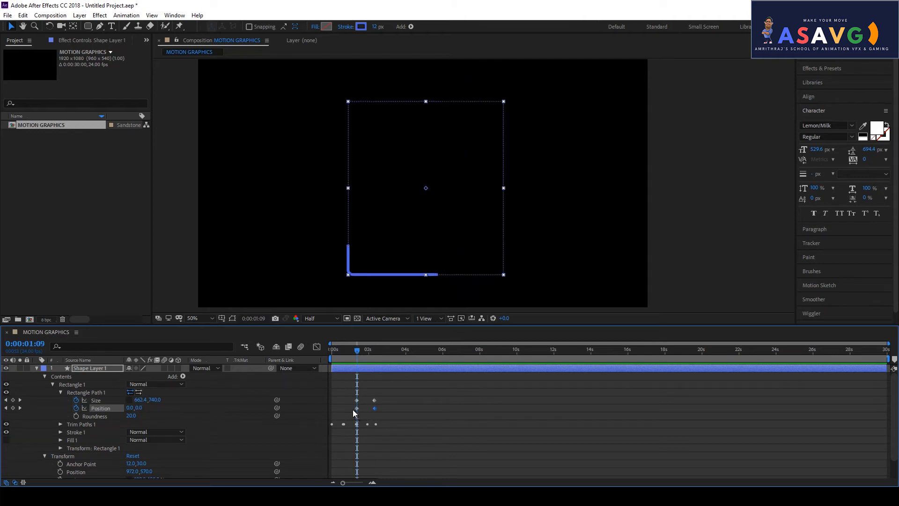
- Try moving the Position keyframe to the timeline start and raising the path to 0.0,-319.0
left_click(335, 408)
left_click_drag(356, 408, 333, 408)
left_click(343, 354)
mouse_move(343, 354)
left_mouse_down()
mouse_move(317, 357)
mouse_move(375, 376)
left_mouse_up()
key("ctrl+z")
left_click_drag(359, 409, 333, 408)
left_click_drag(359, 409, 334, 408)
left_click_drag(136, 409, 230, 377)
left_click_drag(344, 350, 357, 364)
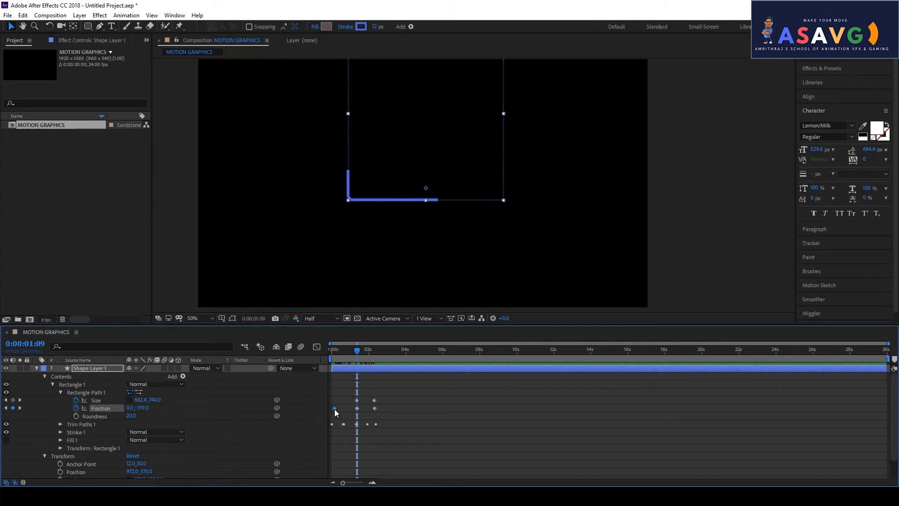
- Delete both Position keyframes so the path stays at 0,0 while Size animates to 451,740
key("Delete")
left_click_drag(357, 407, 335, 408)
mouse_move(358, 353)
left_mouse_down()
mouse_move(321, 358)
mouse_move(389, 372)
mouse_move(344, 372)
mouse_move(377, 377)
mouse_move(322, 358)
mouse_move(351, 356)
mouse_move(381, 372)
mouse_move(360, 368)
left_mouse_up()
left_click(233, 317)
key("Delete")
left_click_drag(379, 423, 320, 409)
key("Delete")
mouse_move(358, 362)
left_mouse_down()
mouse_move(321, 358)
mouse_move(386, 373)
left_mouse_up()
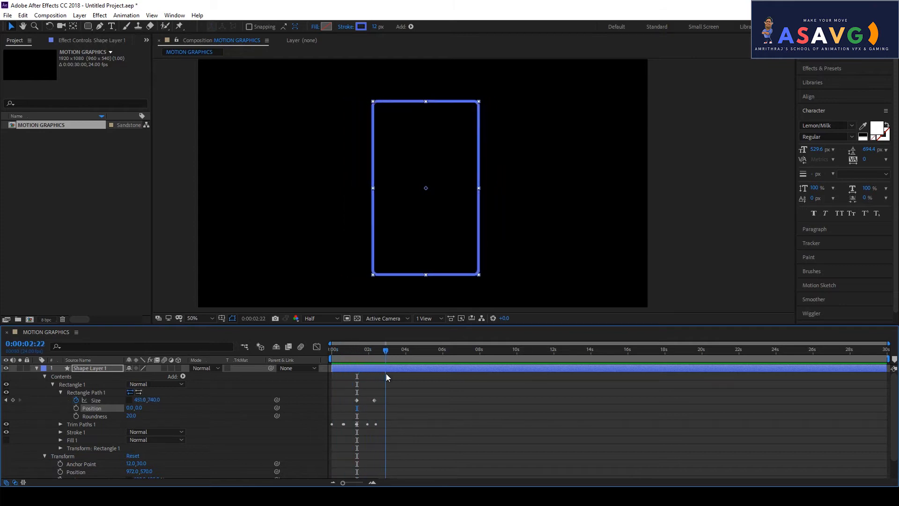
- Collapse the shape layer's properties and preview the outline animation from the start
left_click(38, 368)
left_click(235, 262)
mouse_move(339, 358)
left_mouse_down()
mouse_move(342, 352)
mouse_move(386, 368)
mouse_move(315, 358)
mouse_move(380, 368)
left_mouse_up()
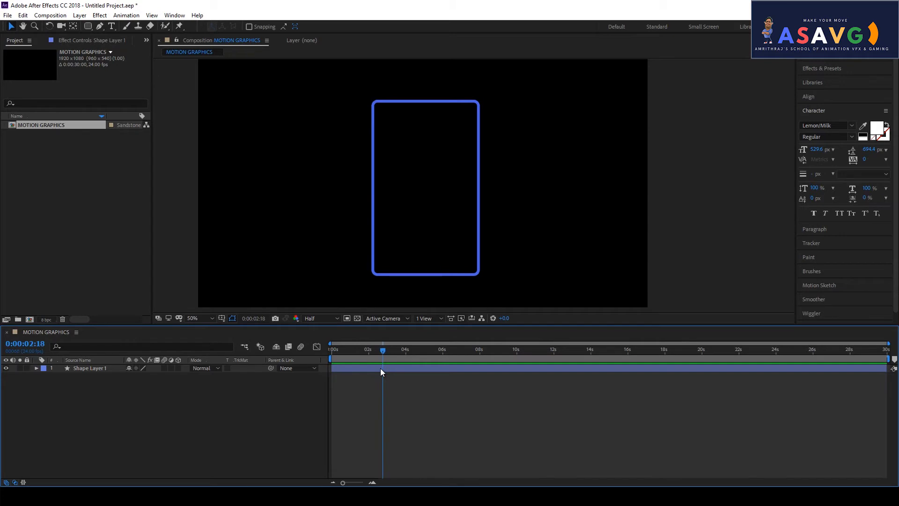
- Rename Shape Layer 1 to outline_shape and pick the Horizontal Type Tool
left_click(89, 367)
key("Return")
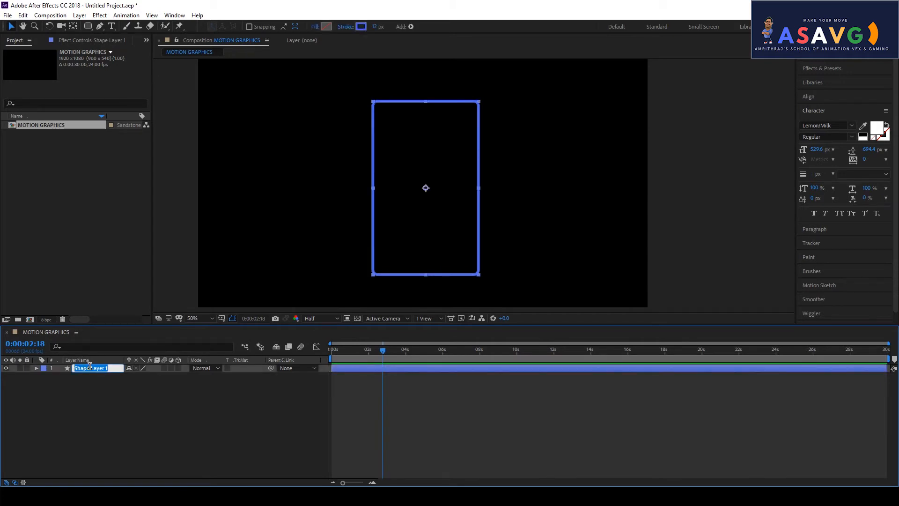
type("o")
type("utline_shape")
left_click(60, 383)
left_click_drag(372, 352, 398, 362)
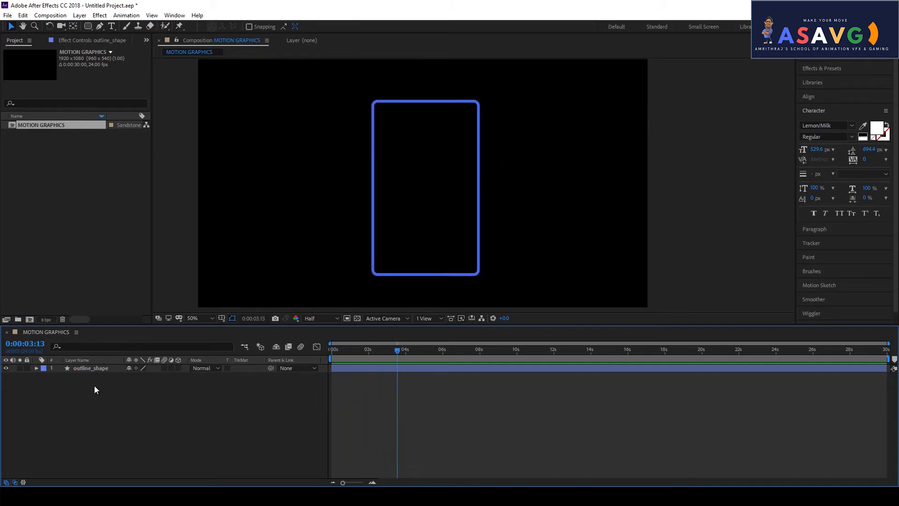
left_click(112, 26)
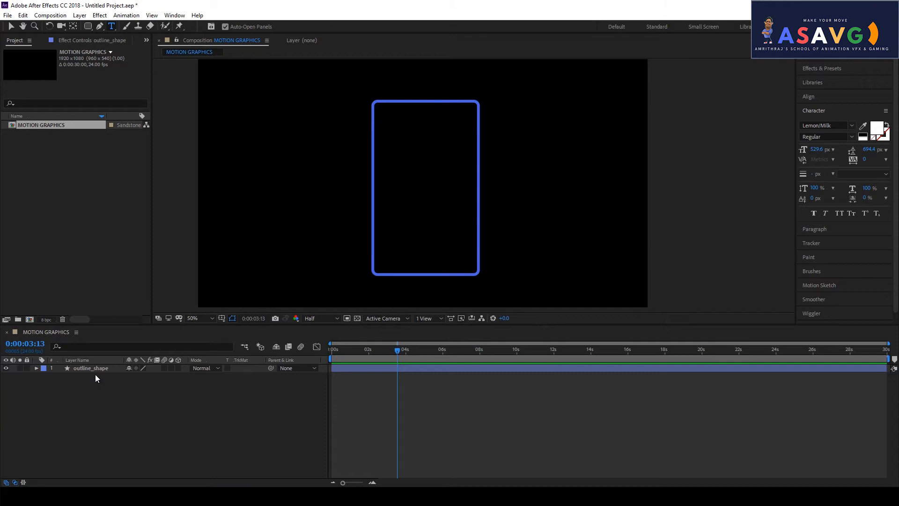
- Create an asavg text layer and set its Scale to 15%
left_click(399, 141)
type("a")
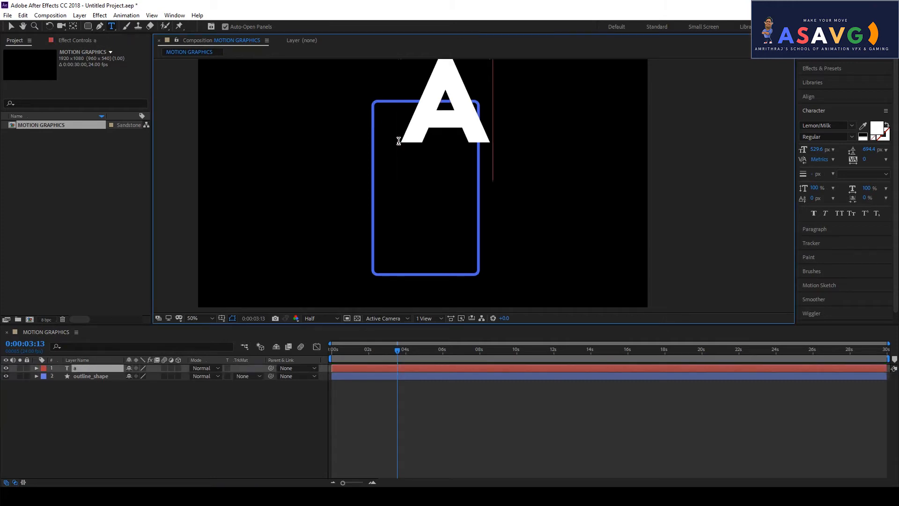
type("savg")
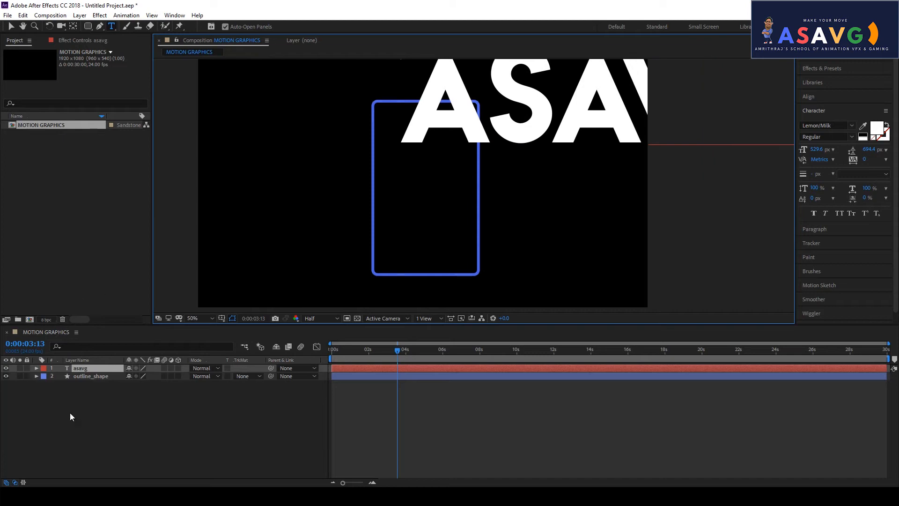
left_click(88, 370)
key("s")
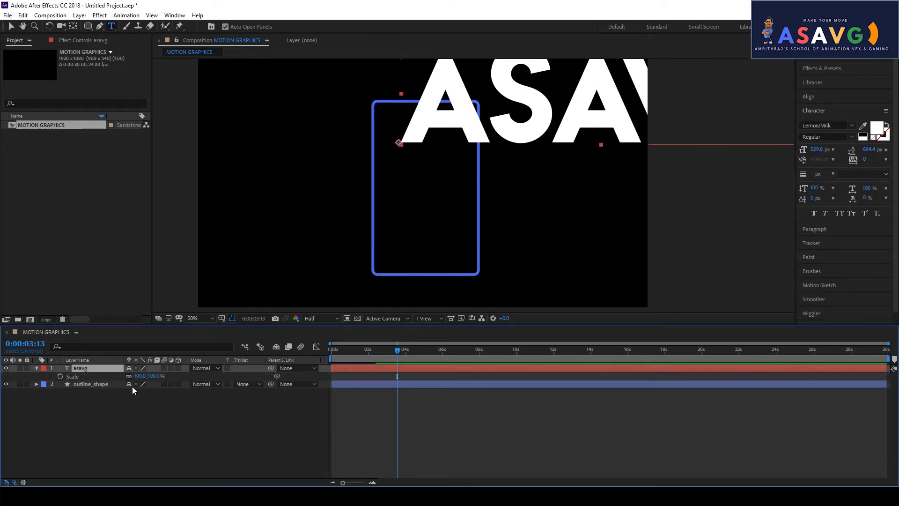
left_click(139, 376)
type("15")
key("Return")
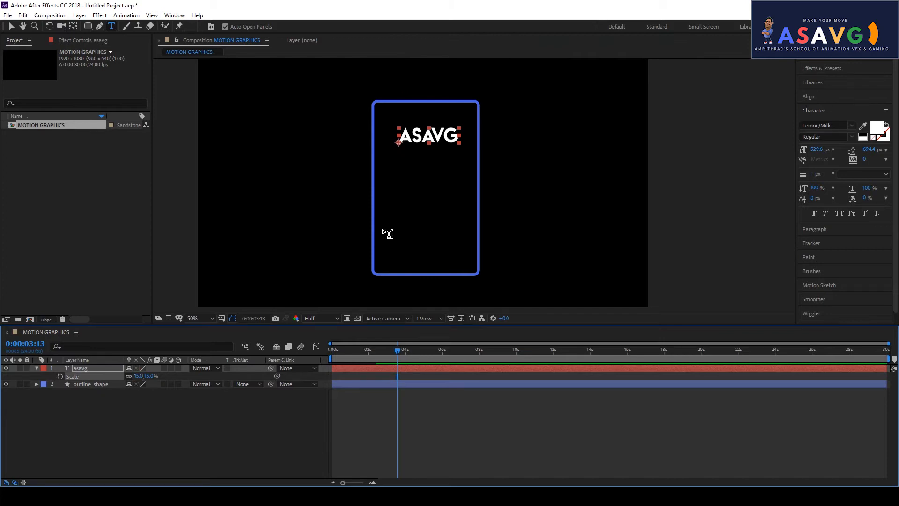
- Centre the ASAVG anchor point and move the text up to the top inside the outline
key("ctrl+alt+Home")
left_click(10, 25)
scroll(349, 138, "up", 1)
left_click_drag(449, 150, 444, 198)
left_click_drag(365, 141, 351, 131)
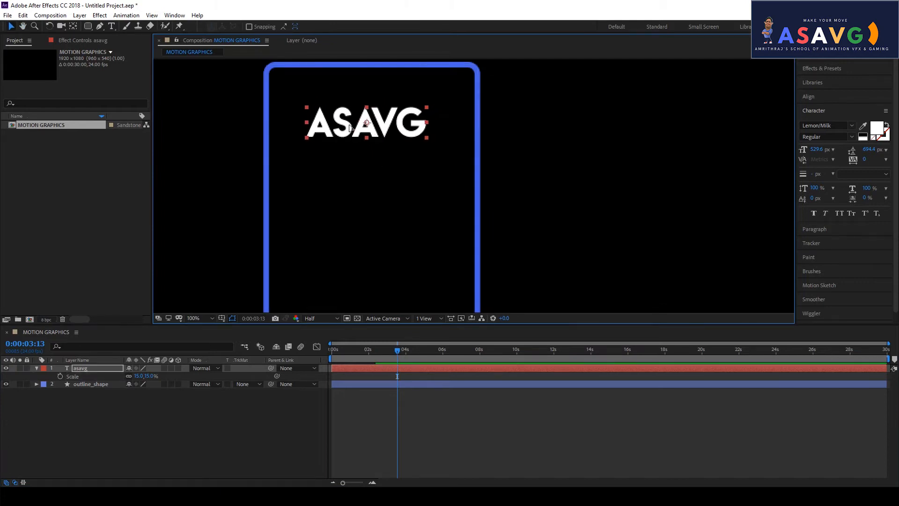
key("comma")
key("comma")
key("comma")
key("comma")
left_click(315, 156)
key("period")
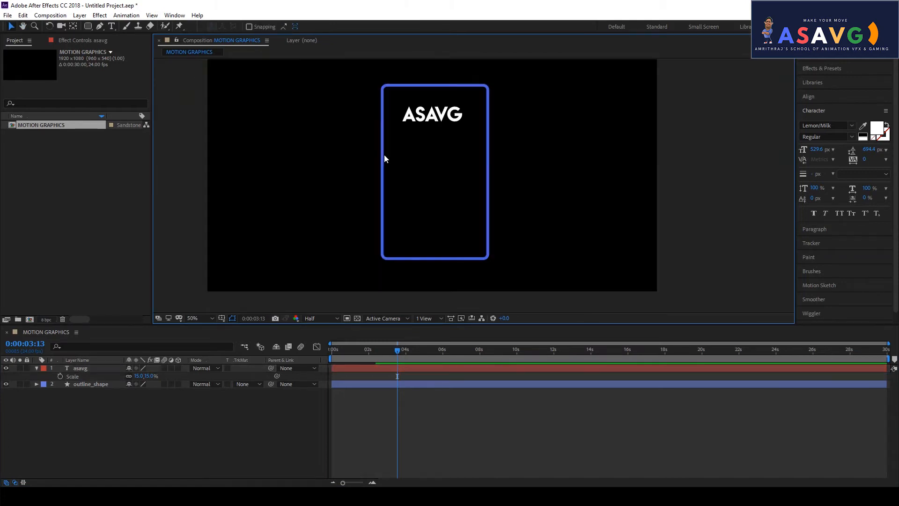
left_click_drag(393, 351, 377, 376)
- Duplicate the asavg layer and drag the copy below the original
left_click(52, 369)
left_click(37, 368)
left_click(82, 369)
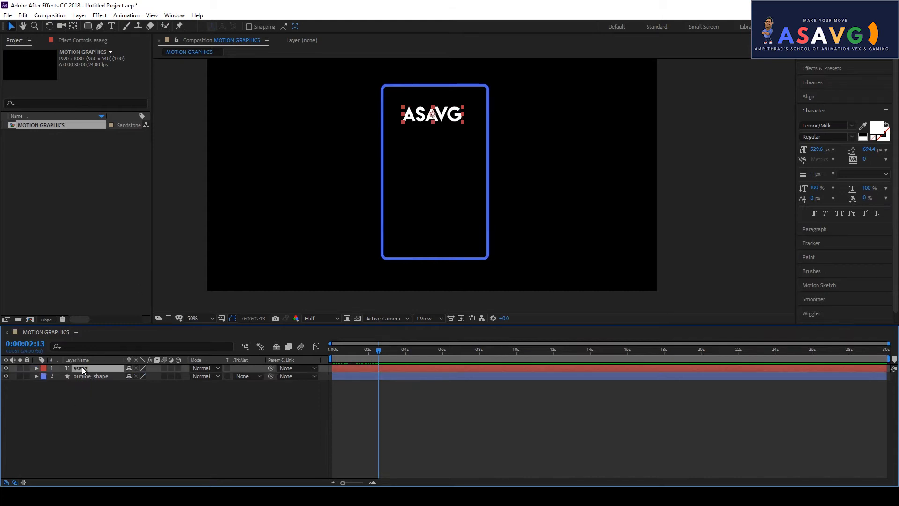
key("ctrl+d")
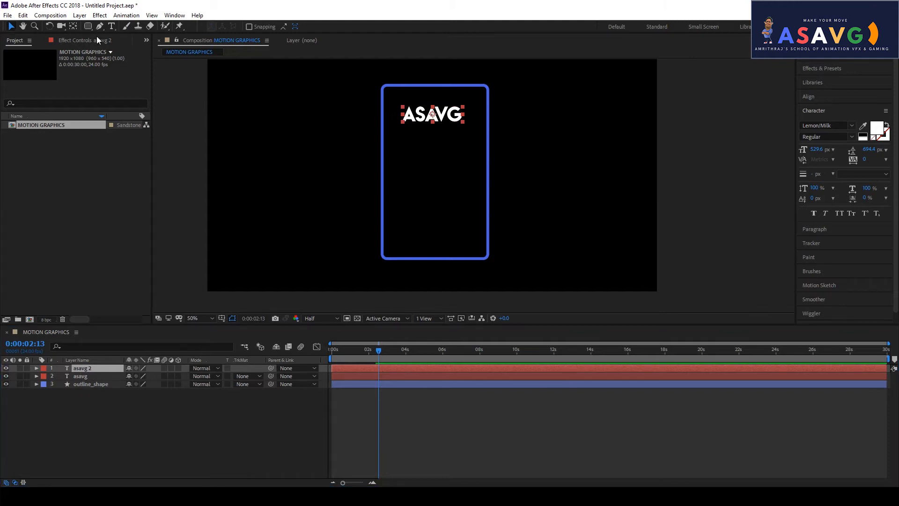
left_click_drag(417, 118, 427, 175)
- Undo an accidental outline nudge and place the text cursor in the lower copy
left_click(432, 212)
key("ctrl+z")
left_click(426, 174)
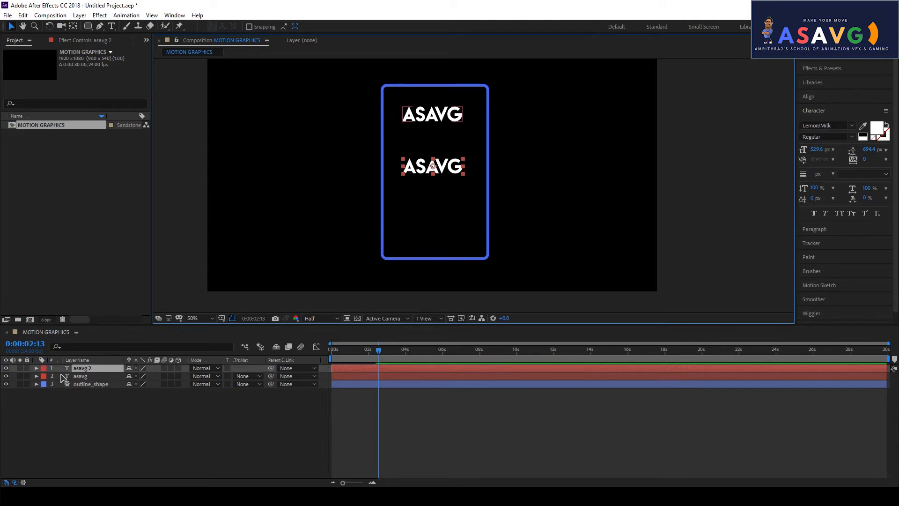
left_click(112, 26)
left_click(449, 167)
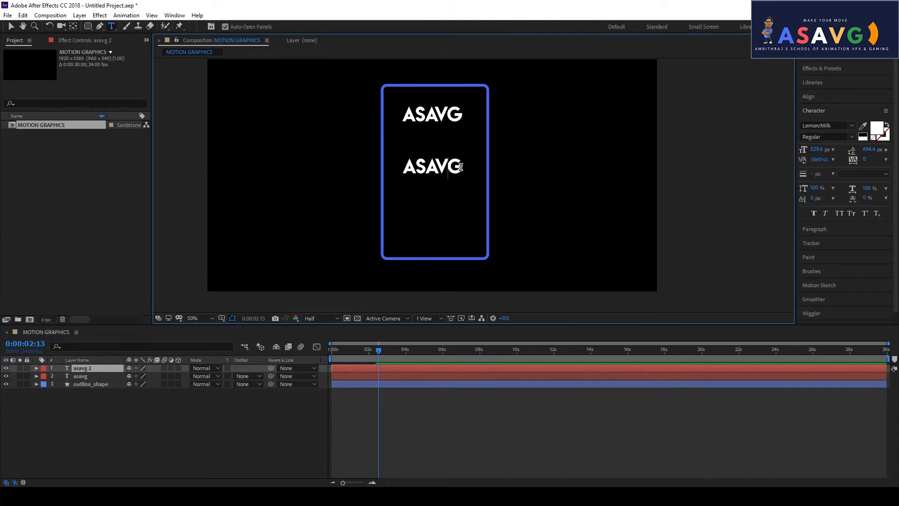
- Replace the copy's text with youtube, centre its anchor and keep Scale at 15%
key("BackSpace")
key("BackSpace")
key("BackSpace")
key("BackSpace")
key("BackSpace")
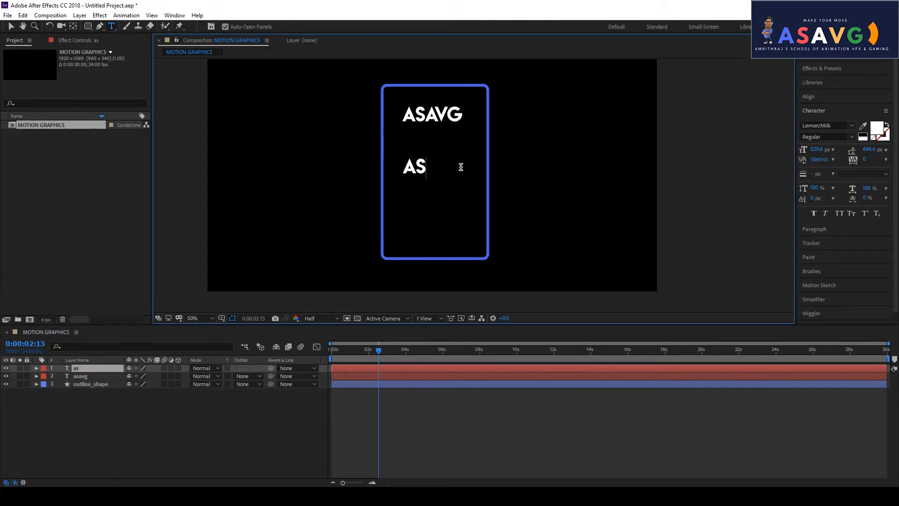
type("youtube")
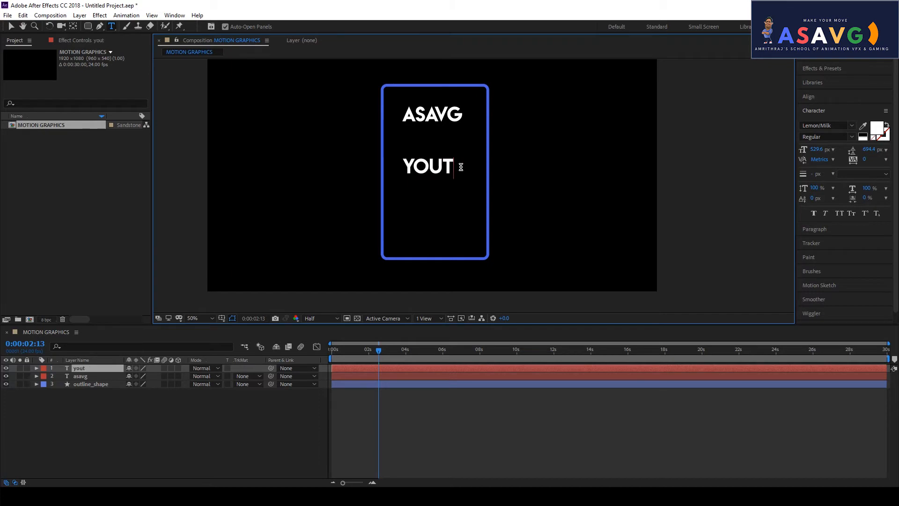
left_click(11, 26)
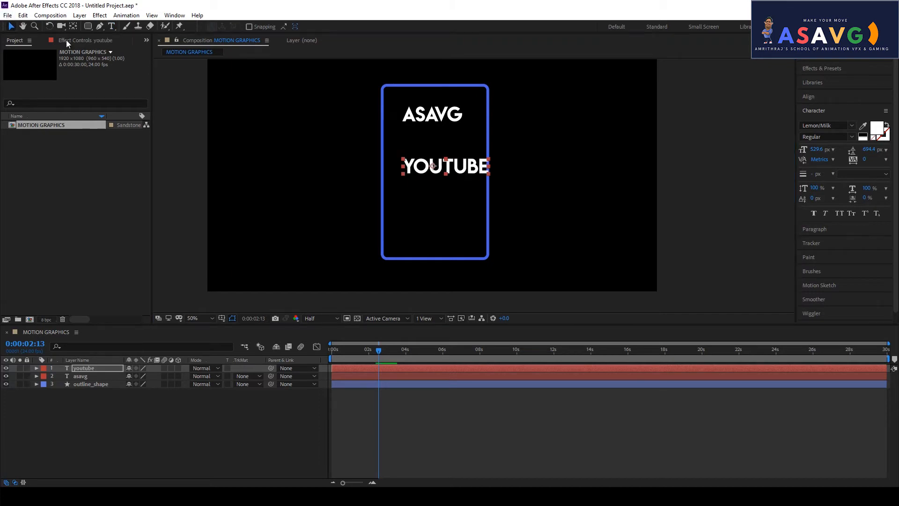
key("ctrl+alt+Home")
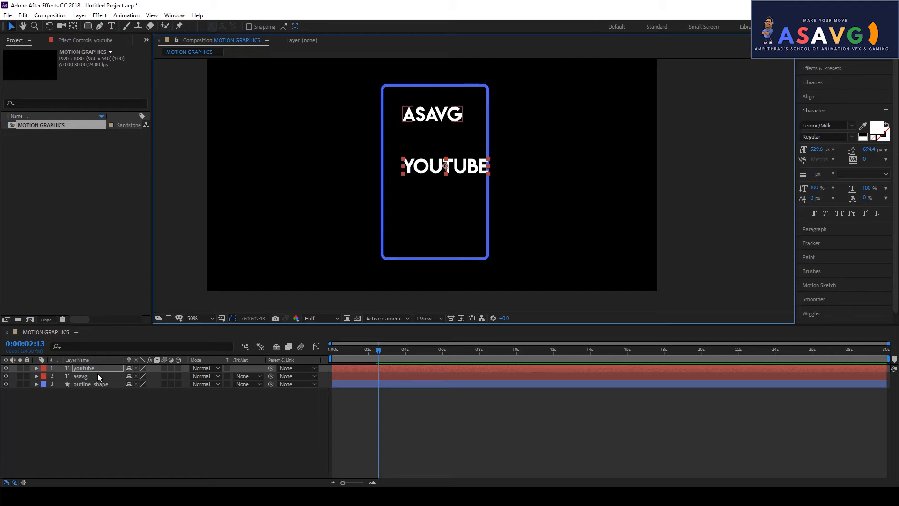
key("s")
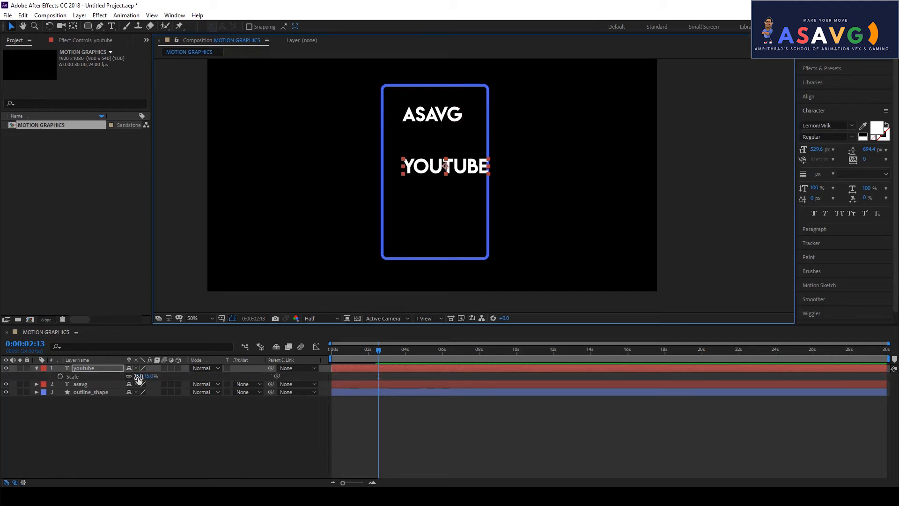
left_click_drag(138, 378, 135, 377)
key("ctrl+z")
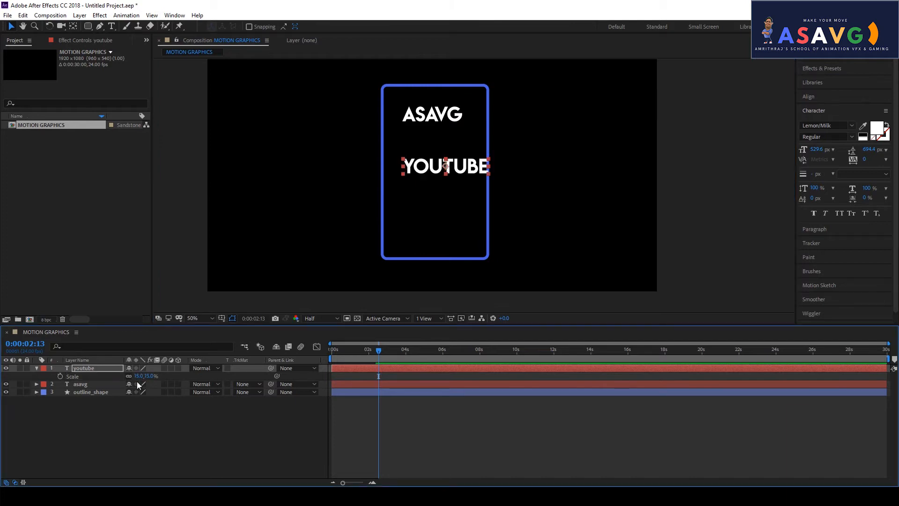
- Centre the YOUTUBE text mid-frame inside the outline and duplicate the youtube layer
left_click_drag(436, 165, 426, 169)
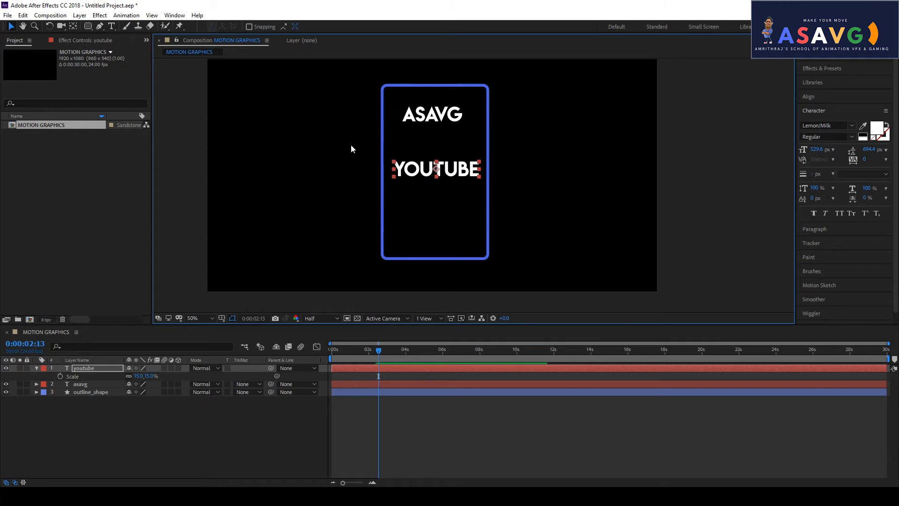
left_click(350, 144)
left_click(431, 171)
left_click_drag(430, 173, 431, 174)
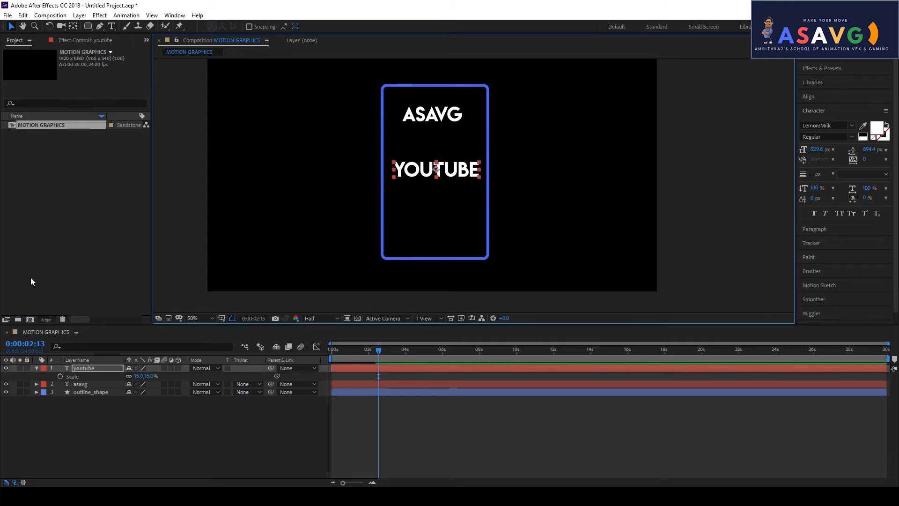
left_click(37, 368)
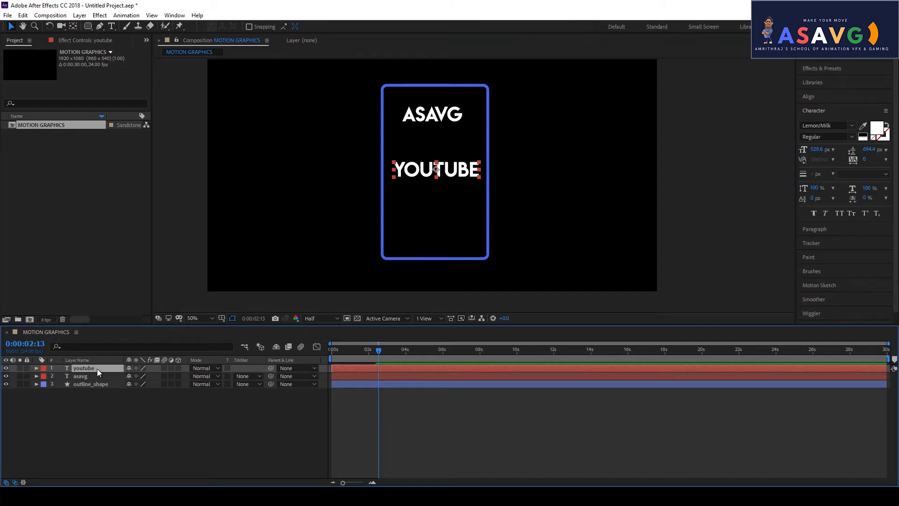
key("ctrl+d")
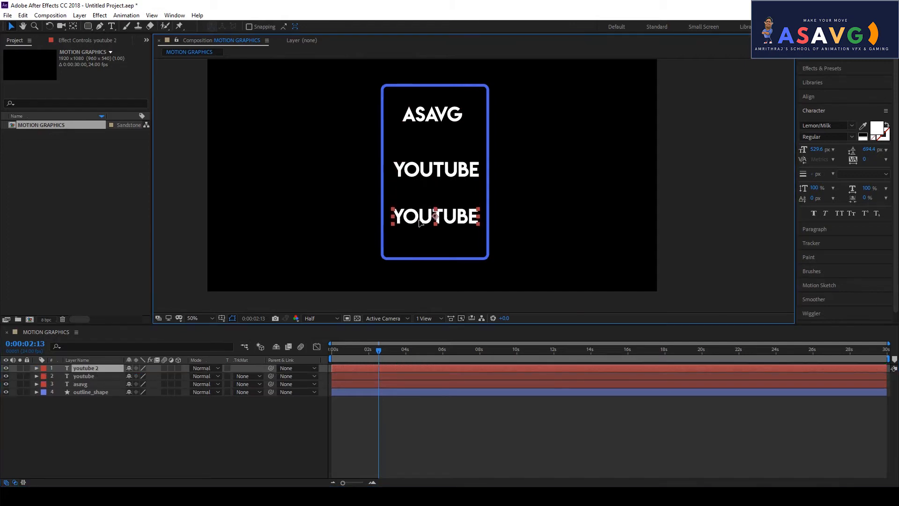
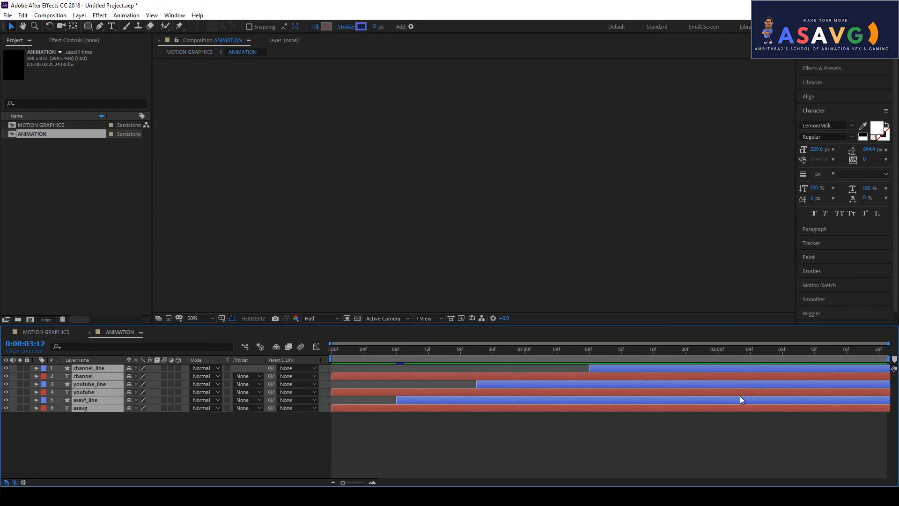
- Switch to the MOTION GRAPHICS comp and preview the animation through the underlines around 4 seconds
left_click(56, 332)
mouse_move(410, 349)
left_mouse_down()
mouse_move(358, 349)
mouse_move(412, 347)
left_mouse_up()
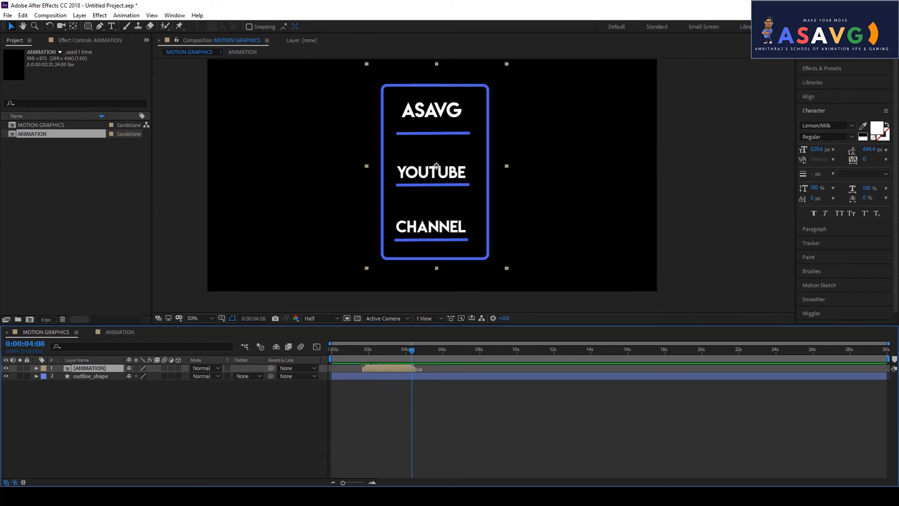
mouse_move(412, 351)
left_mouse_down()
mouse_move(375, 354)
mouse_move(408, 359)
mouse_move(395, 368)
mouse_move(406, 354)
mouse_move(368, 354)
mouse_move(412, 358)
left_mouse_up()
- Select outline_shape, find where the text animation ends, try trimming the layer, then undo it
left_click(94, 376)
left_click(97, 368)
left_click(99, 376)
left_click(100, 370)
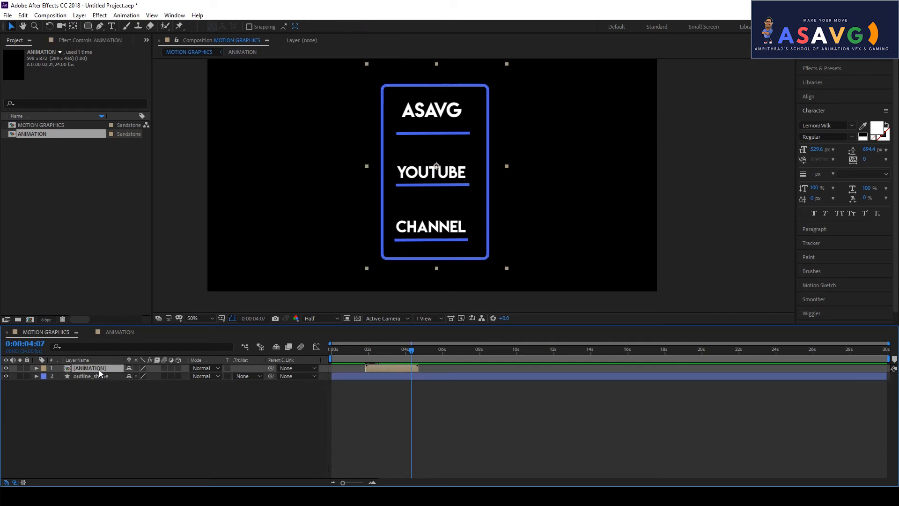
left_click(102, 376)
left_click_drag(415, 355, 425, 352)
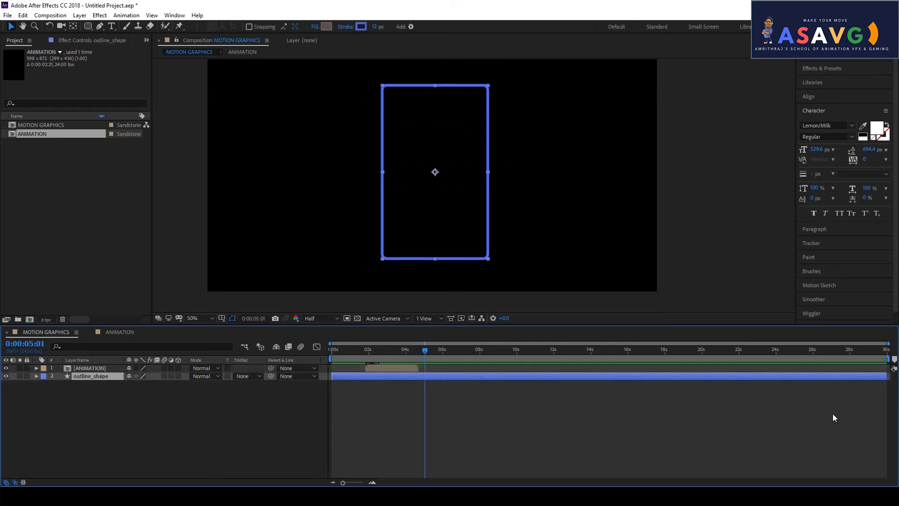
left_click_drag(886, 376, 414, 356)
key("ctrl+z")
- Trim outline_shape's out-point to match the ANIMATION layer's end and return to the comp start
left_click_drag(427, 354, 438, 350)
left_click_drag(884, 377, 417, 383)
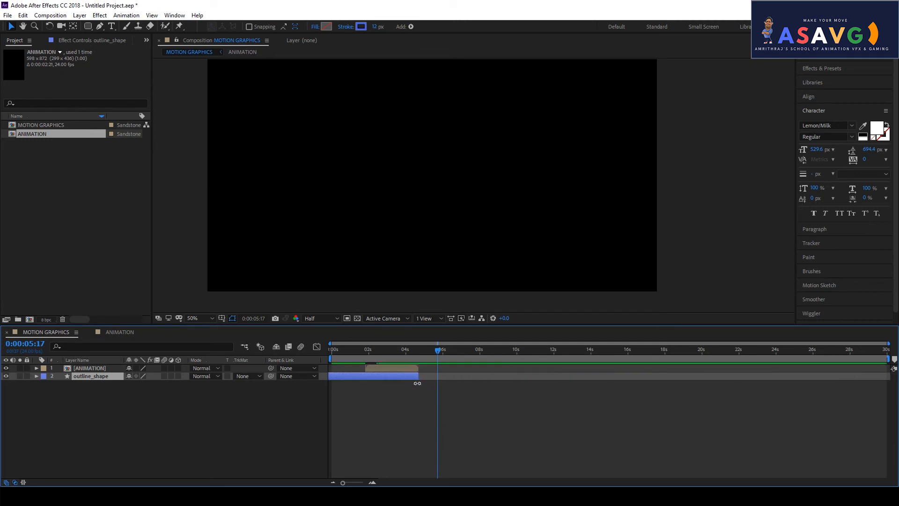
left_click_drag(366, 355, 417, 366)
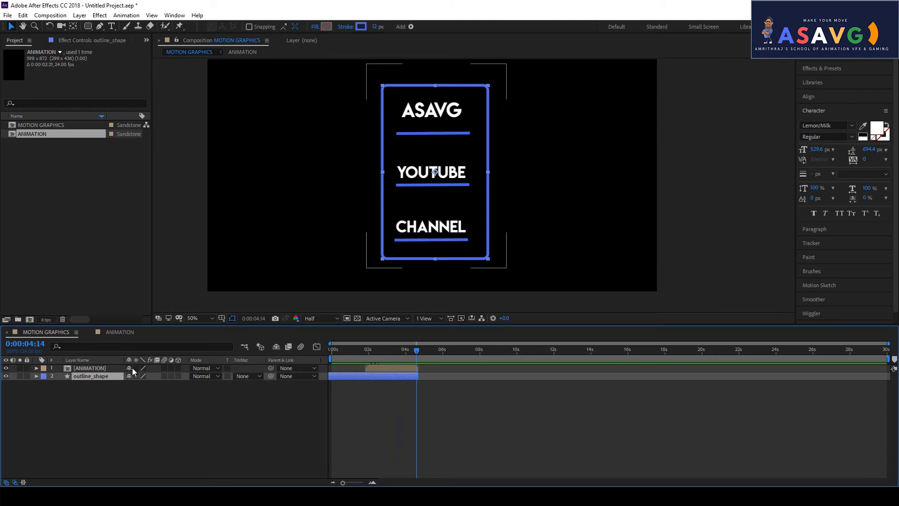
- Pre-compose the ANIMATION and outline_shape layers into 'ALL ANIMATIONS' and replay the result from the start
left_click(94, 367)
left_click(95, 375, "ctrl")
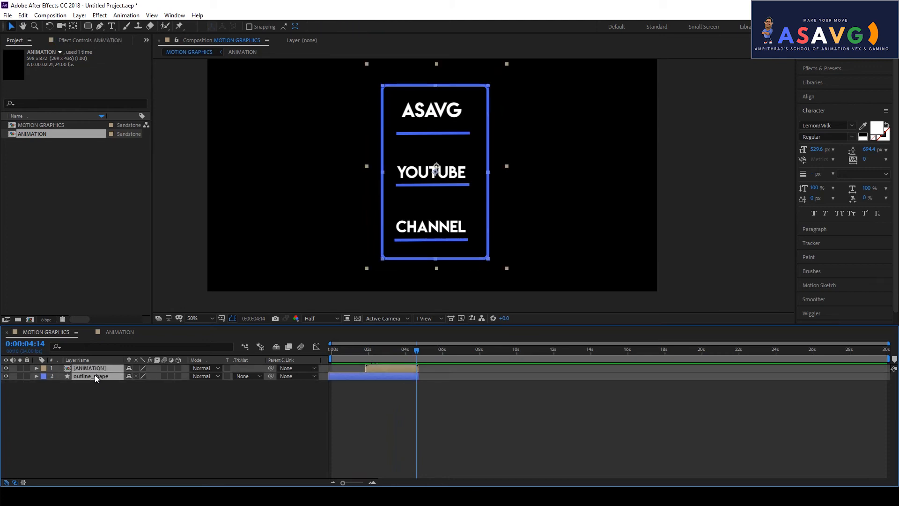
left_click(95, 389)
left_click(96, 368)
left_click(96, 377)
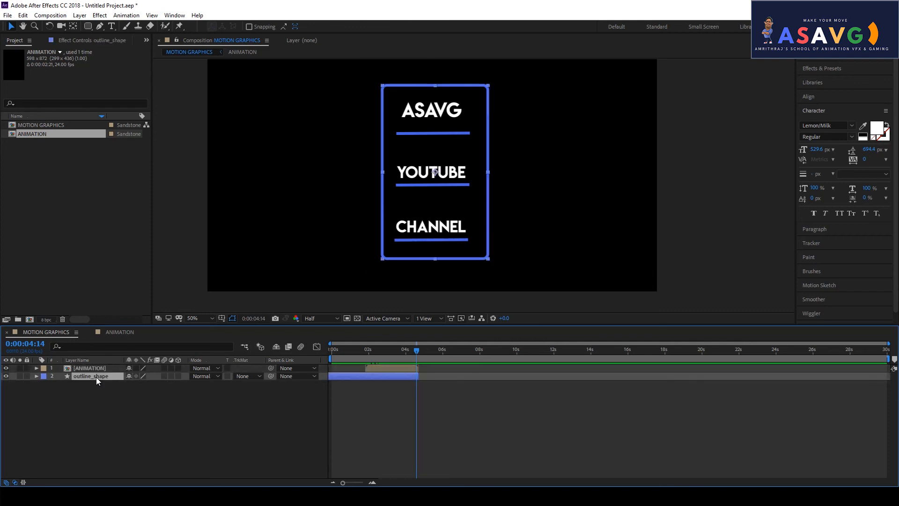
left_click(99, 368, "ctrl")
right_click(98, 369)
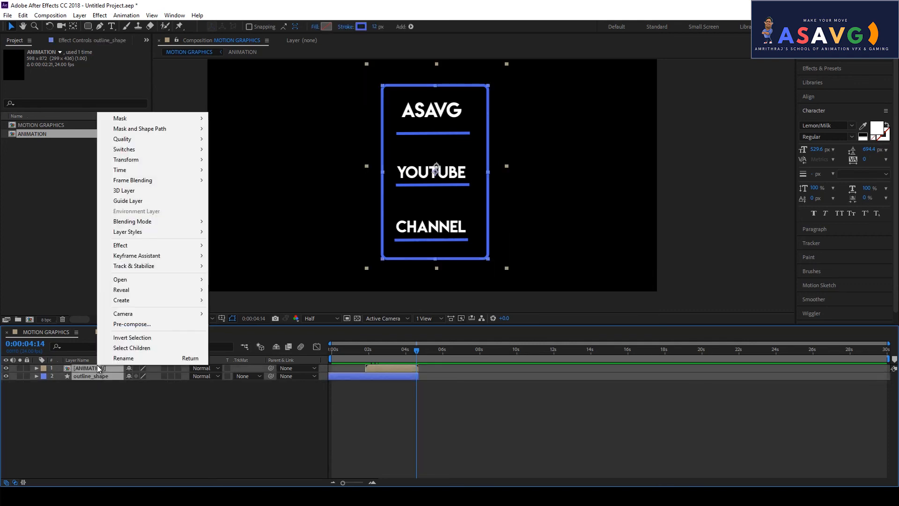
left_click(197, 323)
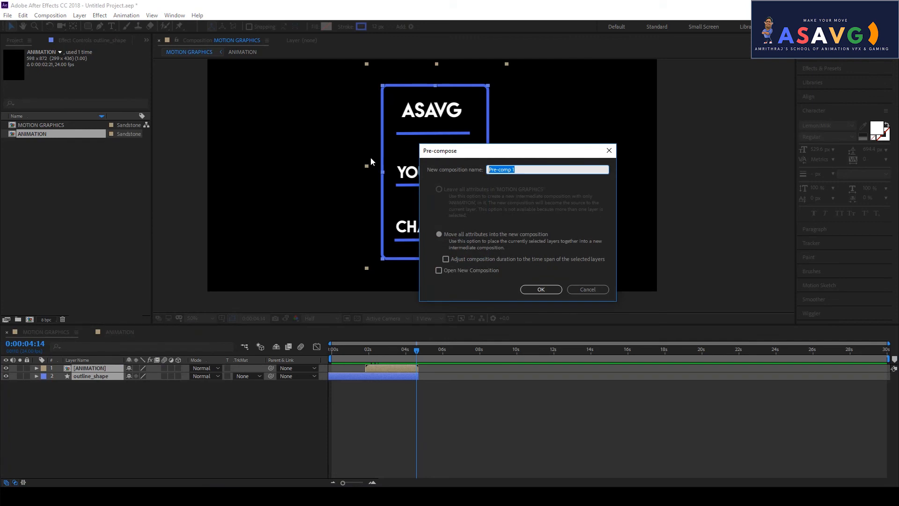
type("ALL ANIMATIONS")
key("Return")
left_click_drag(407, 355, 321, 359)
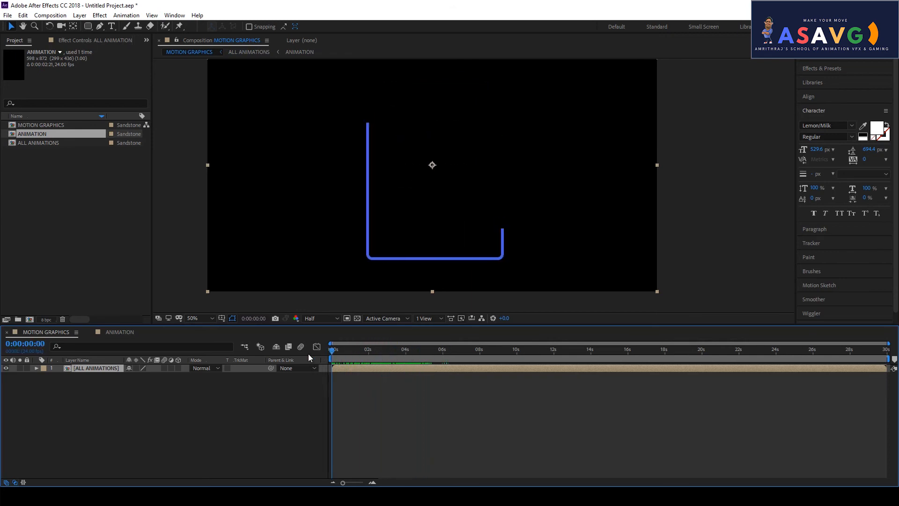
- Enable time remapping on the ALL ANIMATIONS layer and preview the remapped animation
right_click(85, 369)
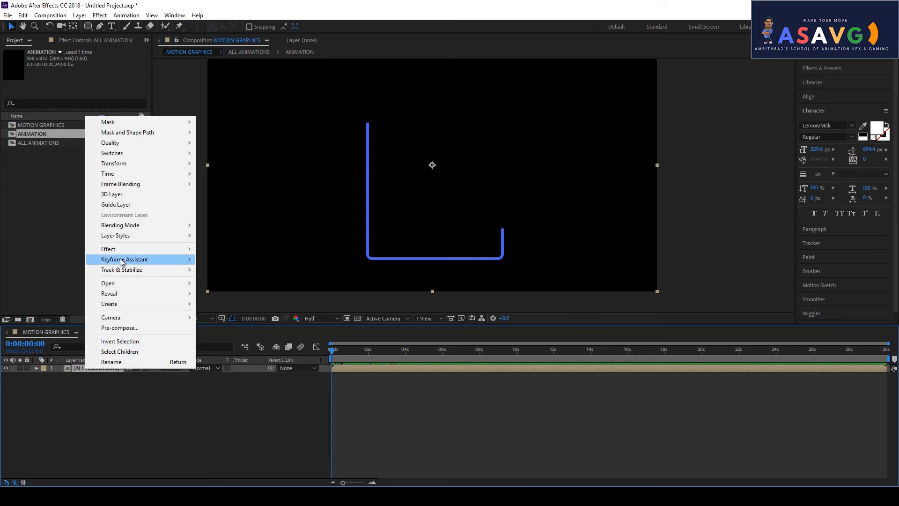
mouse_move(147, 168)
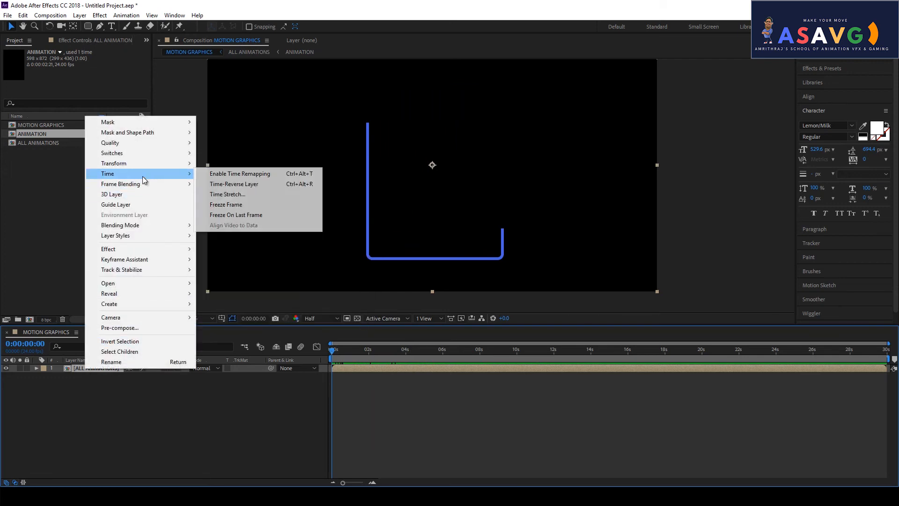
left_click(223, 175)
left_click_drag(333, 358, 415, 362)
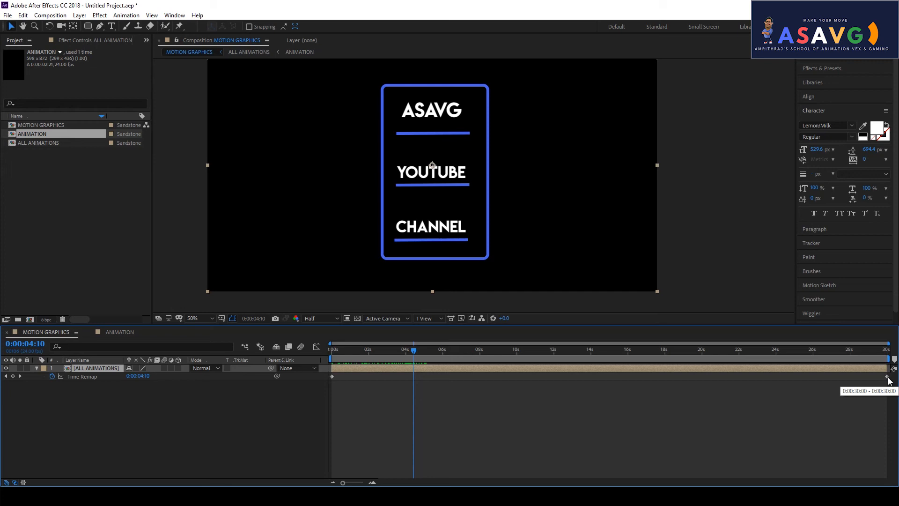
- Inspect the channel_line animation inside the ALL ANIMATIONS and ANIMATION precomps, then return to MOTION GRAPHICS
double_click(102, 368)
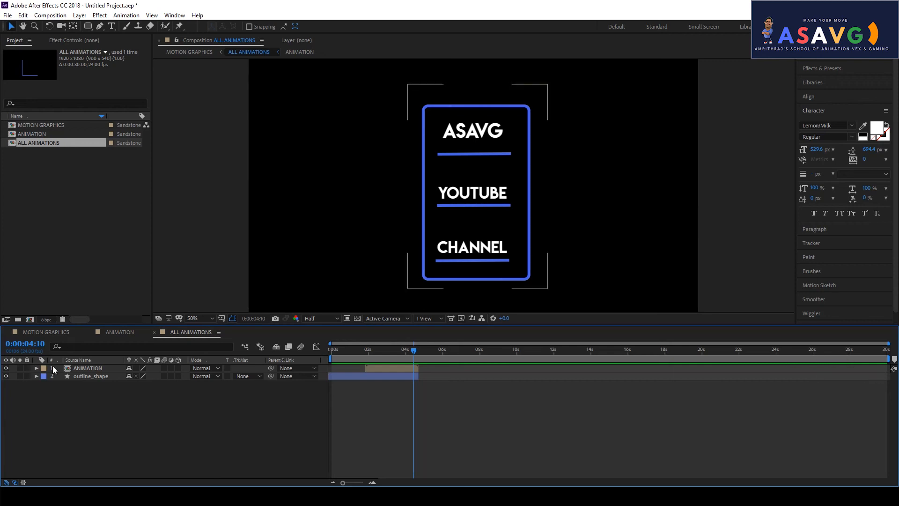
double_click(97, 369)
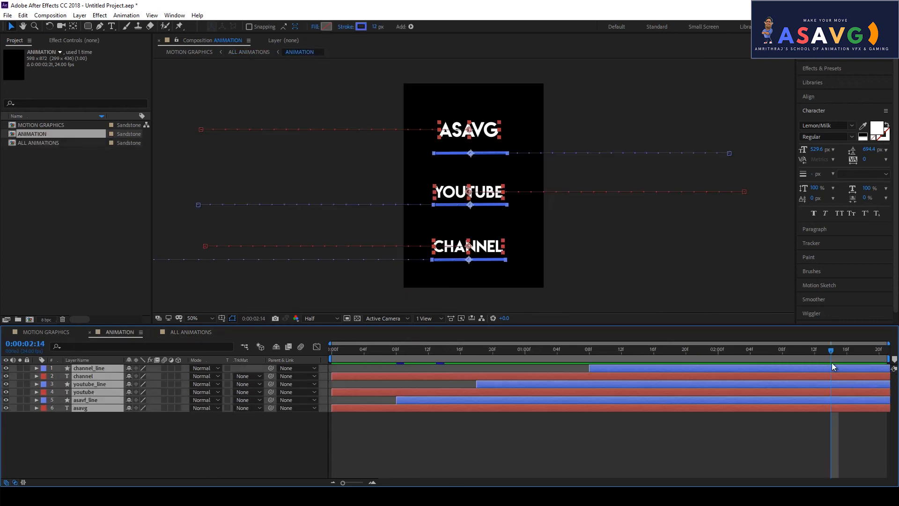
mouse_move(818, 353)
left_mouse_down()
mouse_move(708, 375)
mouse_move(792, 372)
mouse_move(733, 377)
mouse_move(796, 381)
left_mouse_up()
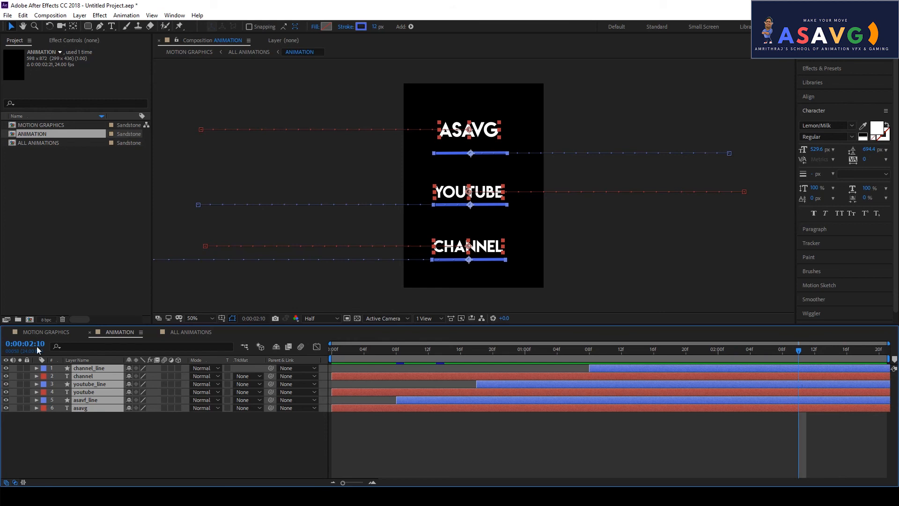
left_click(32, 332)
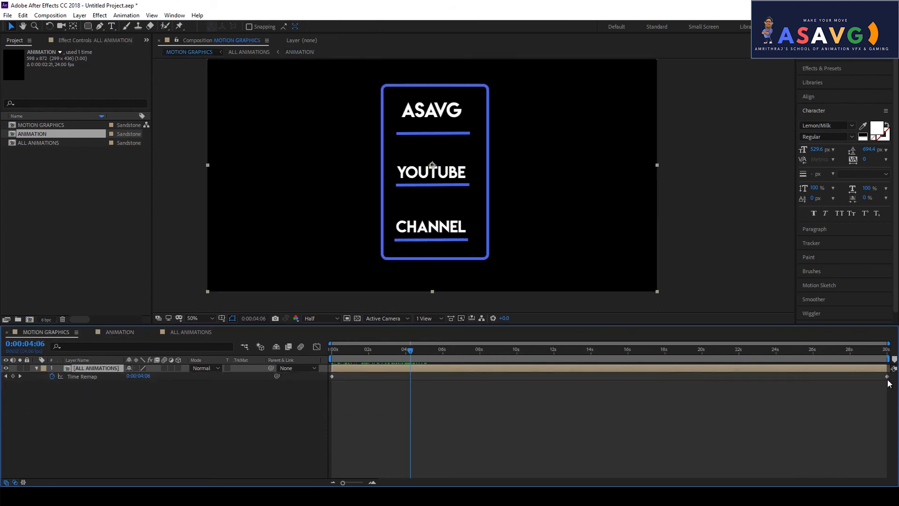
- Move and delete Time Remap keyframes, preview the opening, then remove Time Remap from the layer
left_click_drag(889, 378, 787, 379)
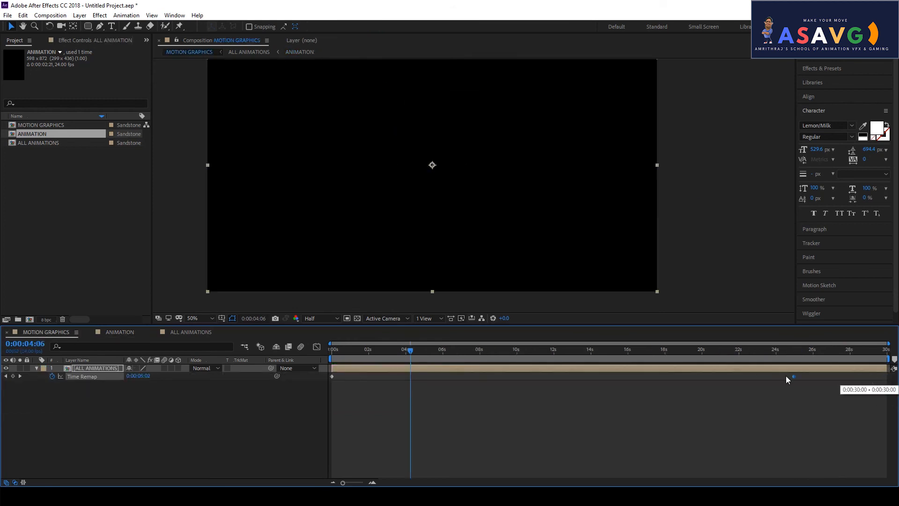
left_click_drag(381, 377, 334, 359)
left_click(349, 351)
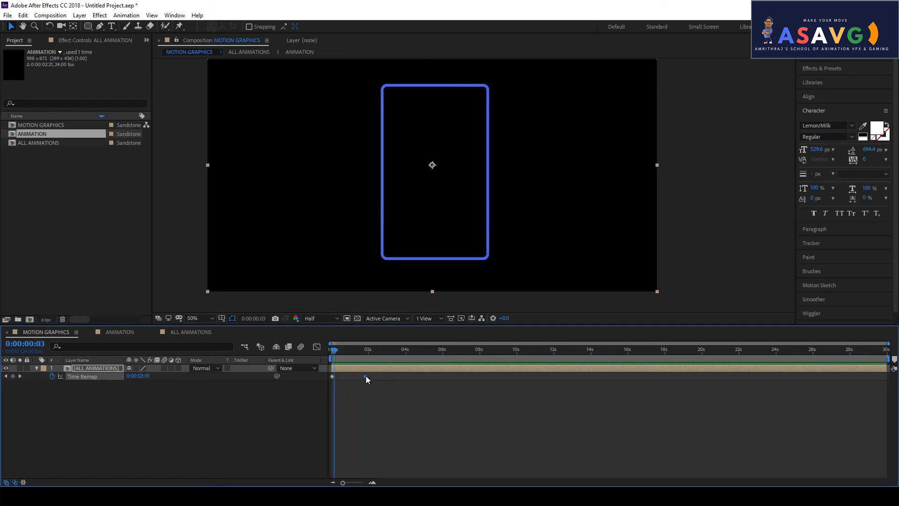
key("Delete")
left_click_drag(335, 357, 298, 349)
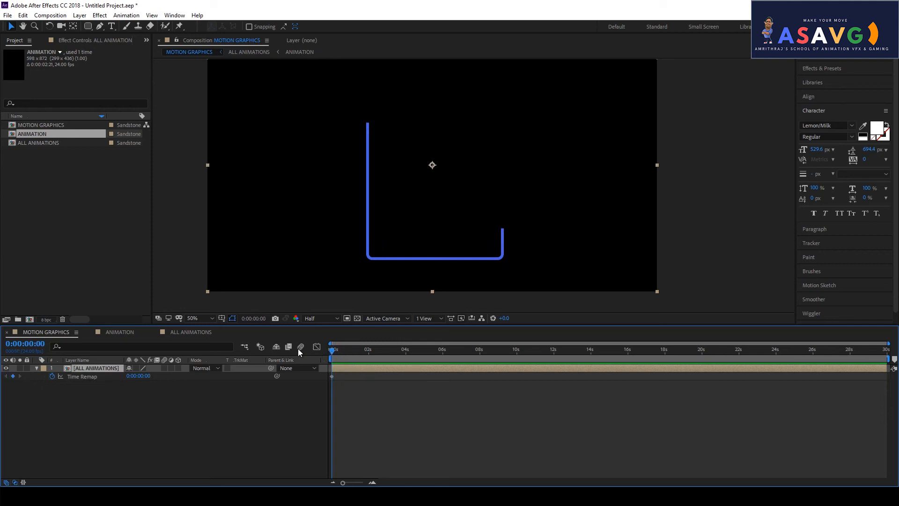
left_click_drag(354, 354, 419, 370)
left_click(322, 375)
key("Delete")
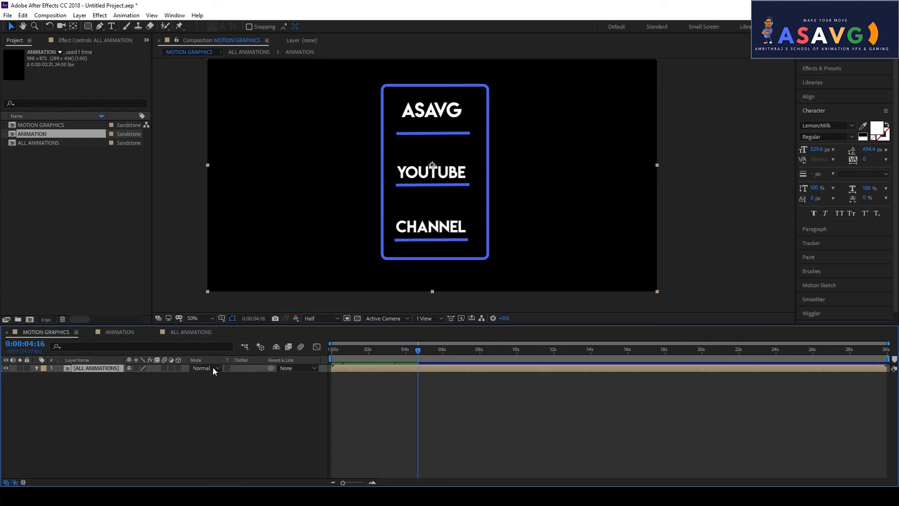
- Re-enable time remapping on ALL ANIMATIONS, move its first keyframe later and add one at 05:00
right_click(99, 368)
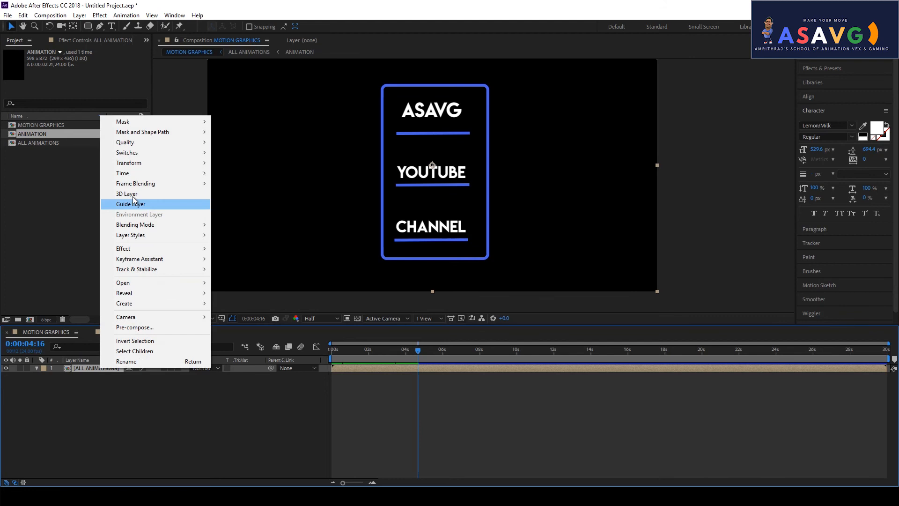
mouse_move(150, 173)
left_click(241, 172)
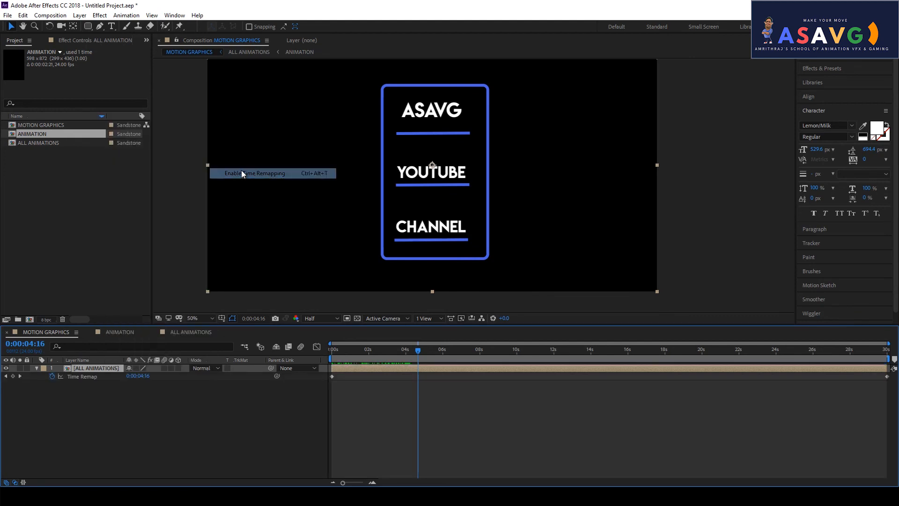
left_click_drag(332, 376, 423, 358)
left_click(349, 350)
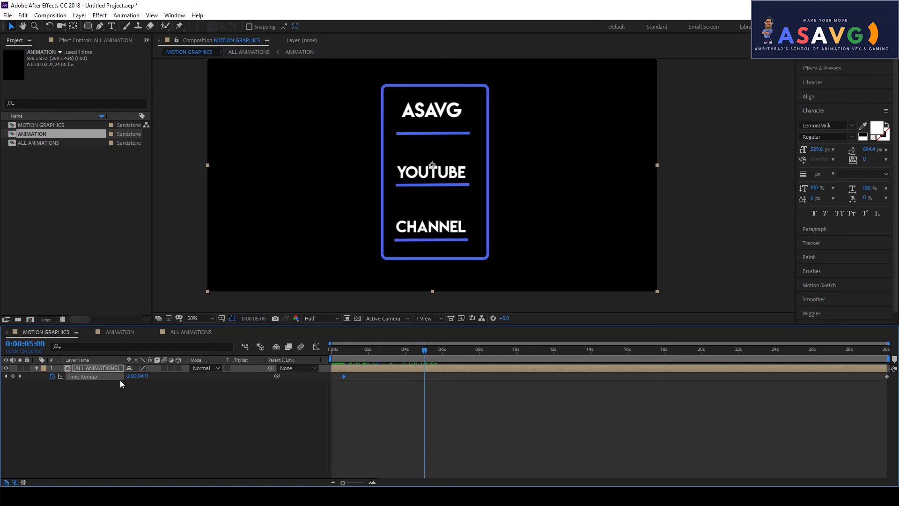
right_click(102, 378)
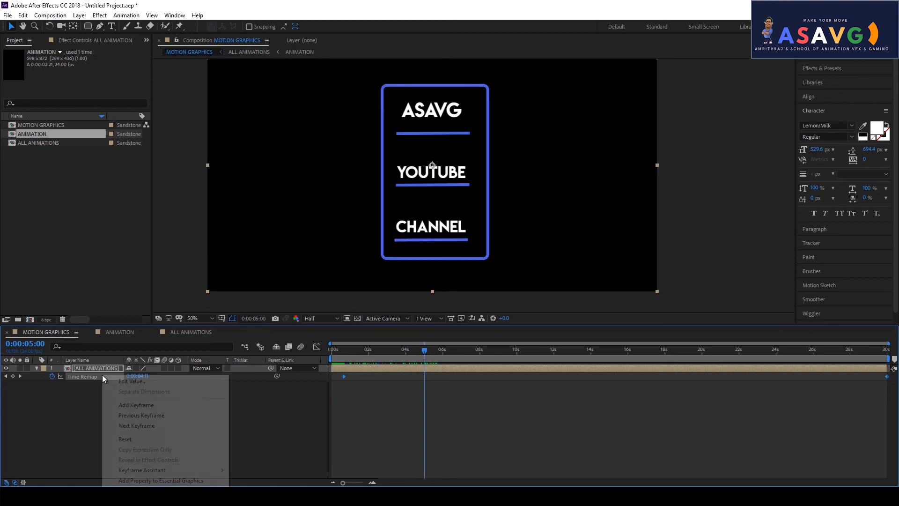
left_click(143, 405)
mouse_move(424, 358)
left_mouse_down()
mouse_move(377, 354)
mouse_move(437, 360)
mouse_move(413, 367)
mouse_move(420, 368)
left_mouse_up()
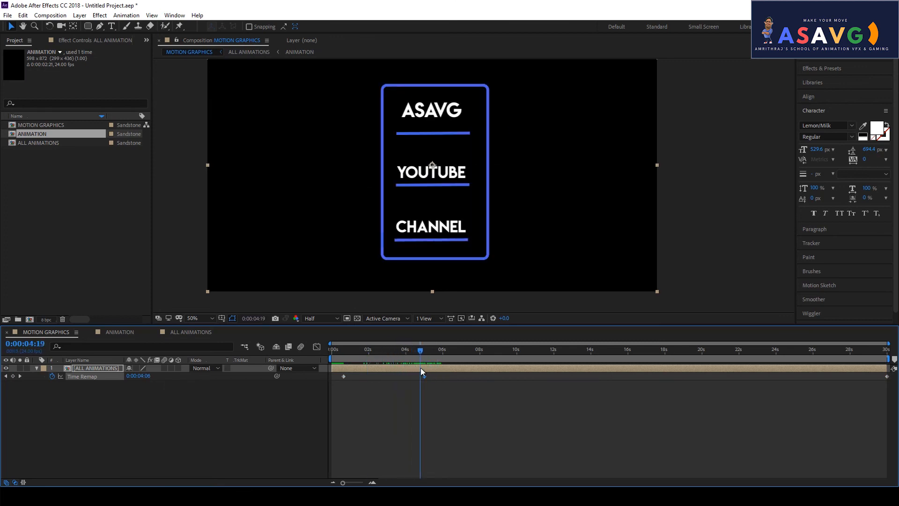
- Add a Time Remap keyframe at 04:19 and set a keyframe just past 05:00 to 0
right_click(102, 377)
left_click(135, 295)
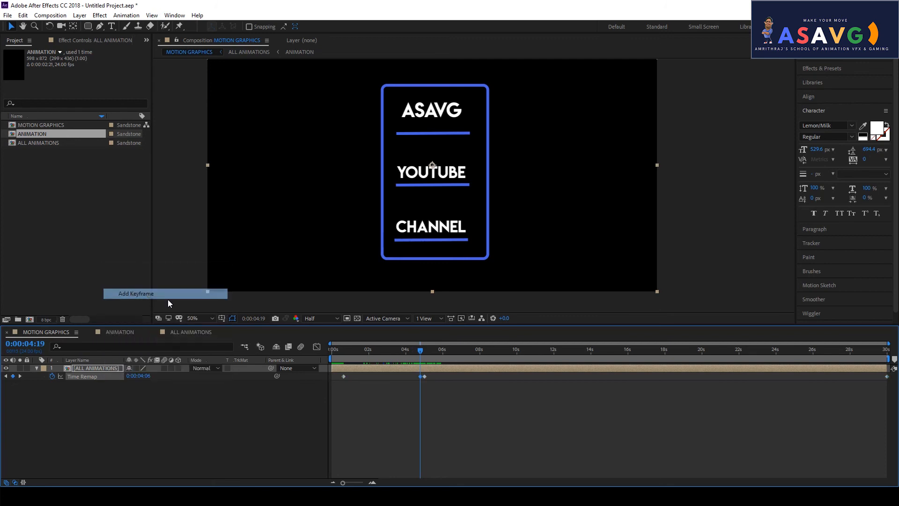
left_click_drag(419, 355, 425, 356)
left_click(139, 376)
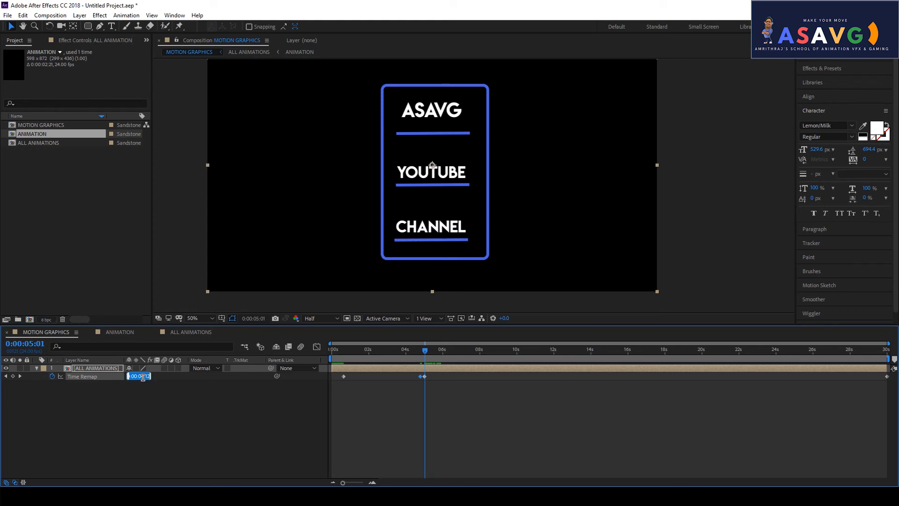
type("0")
key("Return")
left_click_drag(423, 355, 442, 358)
- Move the zero-value Time Remap keyframe to 06:00 and preview the rewind and the 04:19 full card
key("ctrl+v")
key("ctrl+z")
key("ctrl+z")
left_click(431, 378)
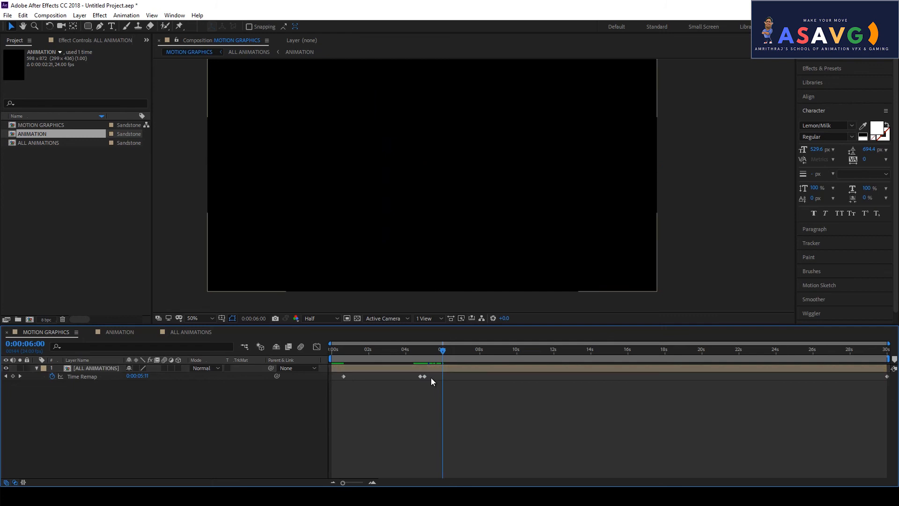
left_click_drag(424, 377, 440, 357)
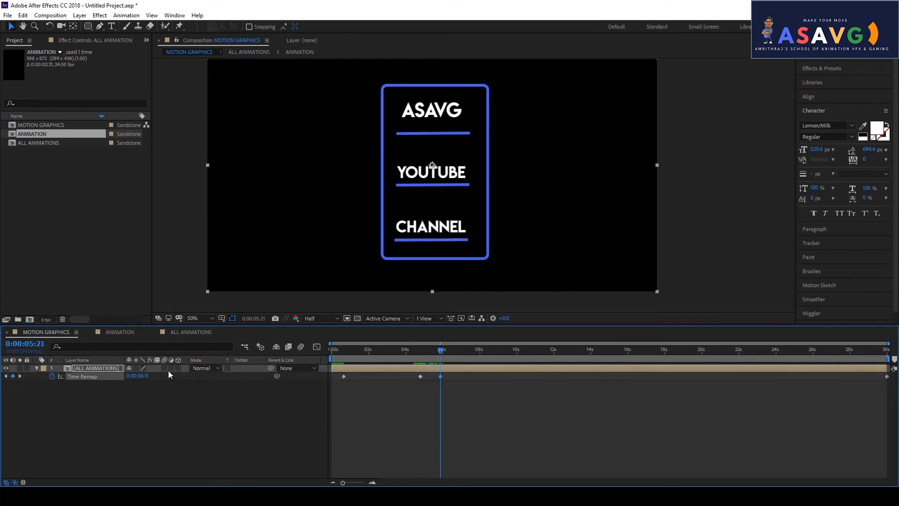
key("Return")
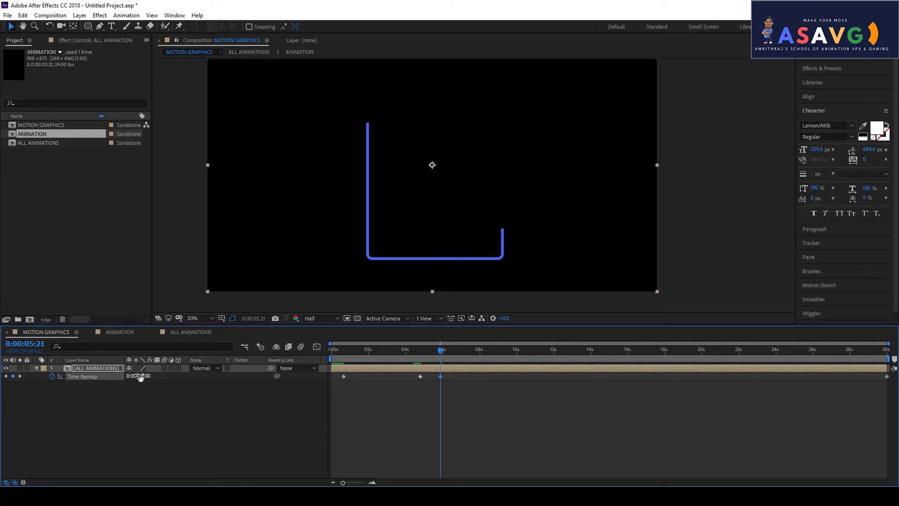
mouse_move(436, 357)
left_mouse_down()
mouse_move(415, 354)
mouse_move(466, 361)
mouse_move(410, 358)
mouse_move(475, 376)
mouse_move(479, 354)
mouse_move(517, 354)
mouse_move(420, 355)
mouse_move(437, 356)
left_mouse_up()
mouse_move(457, 359)
left_mouse_down()
mouse_move(485, 359)
mouse_move(477, 366)
left_mouse_up()
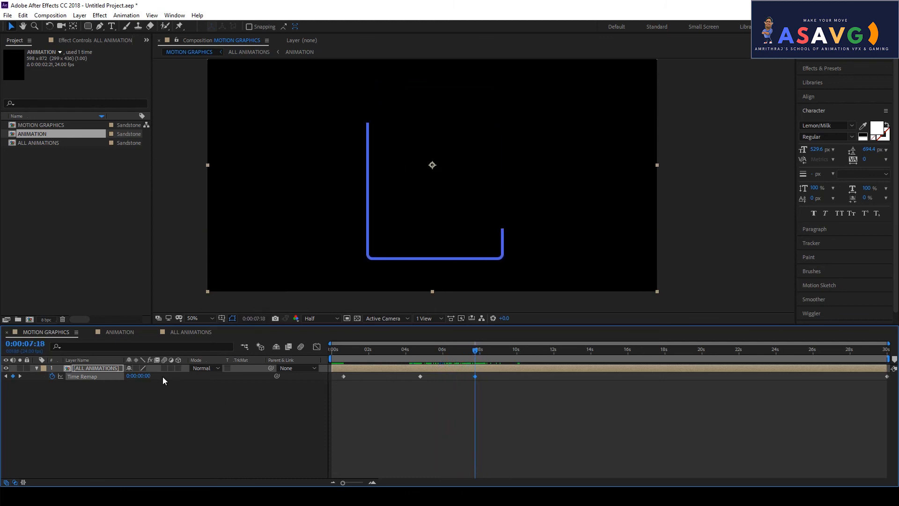
left_click(419, 377)
left_click(421, 351)
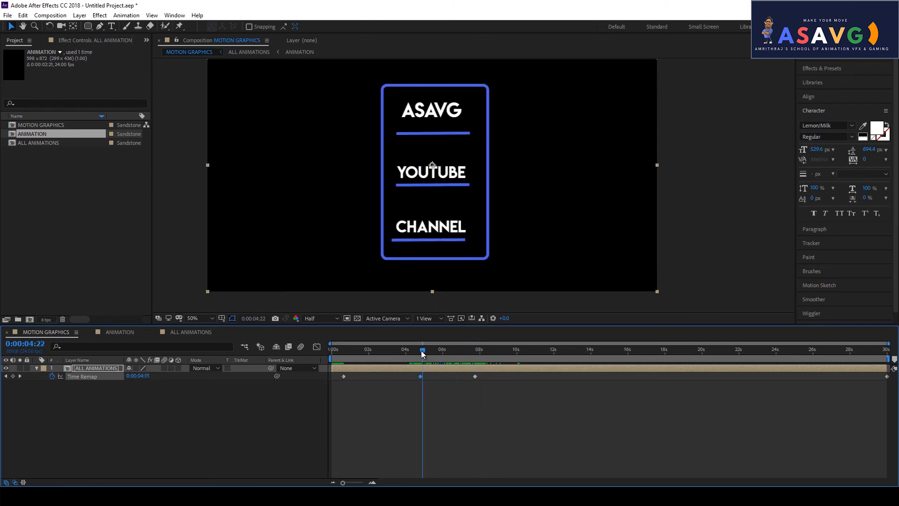
left_click_drag(421, 350, 421, 349)
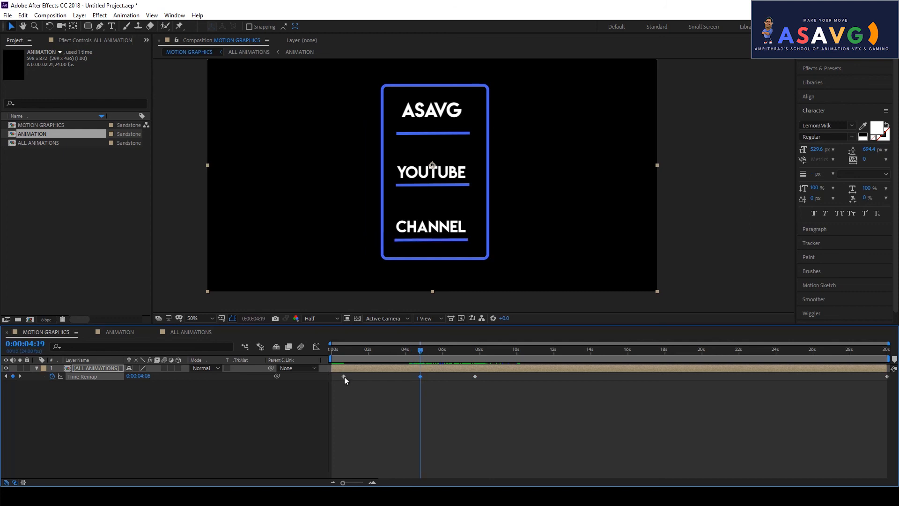